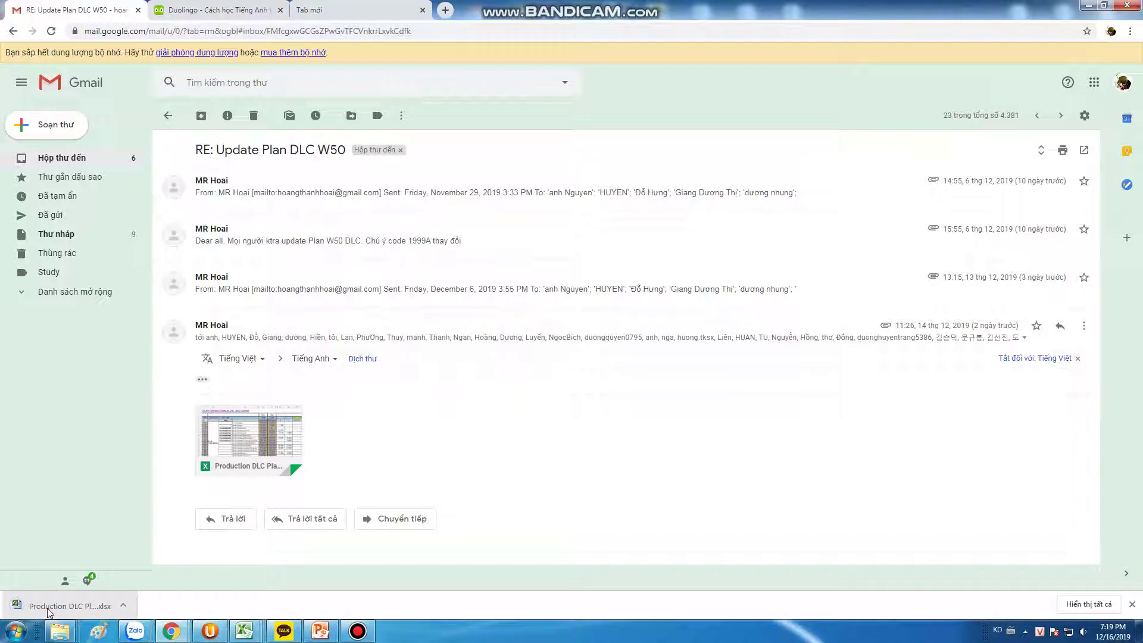
Step: Open the downloaded Production DLC workbook in Excel and re-enter the external link formula in cell NE14 without choosing a source file
left_click(48, 610)
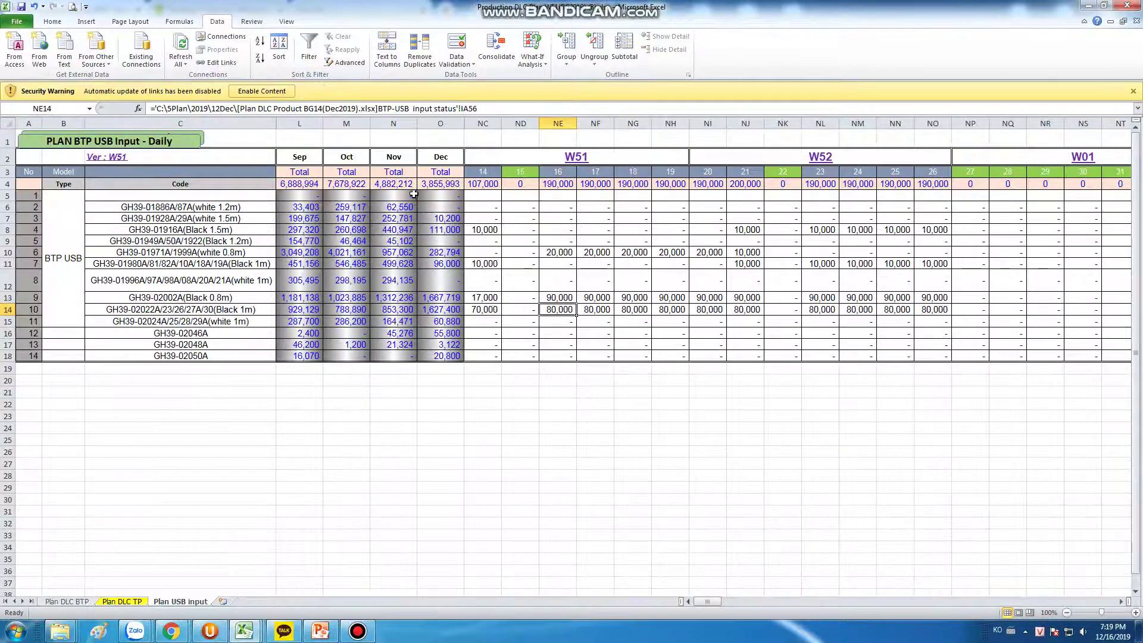
left_click(593, 106)
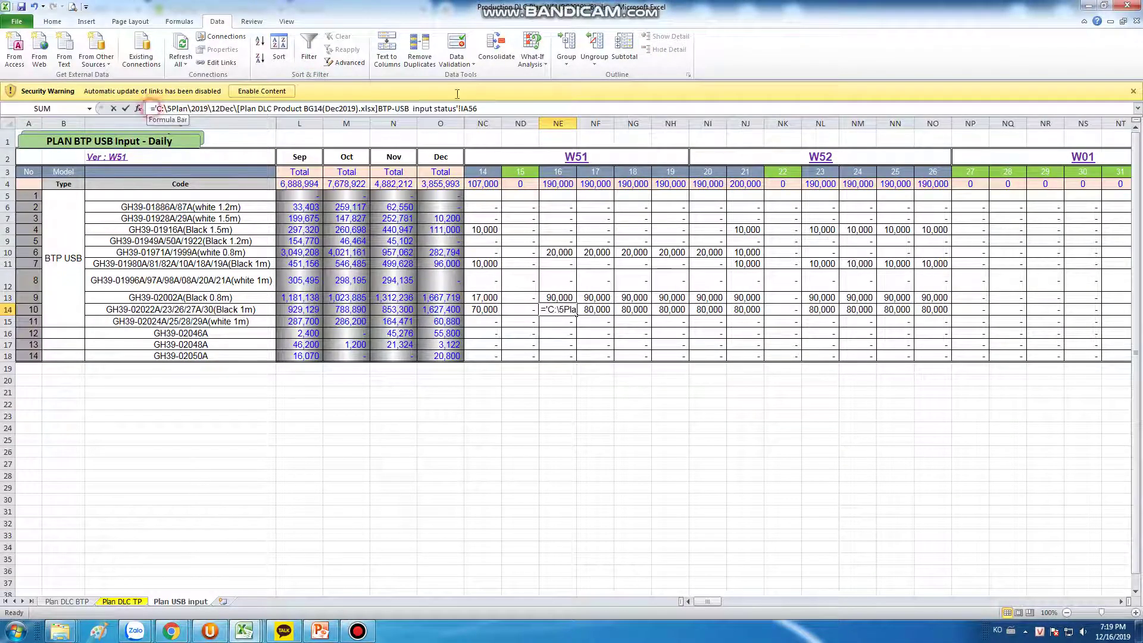
triple_click(594, 106)
key("Return")
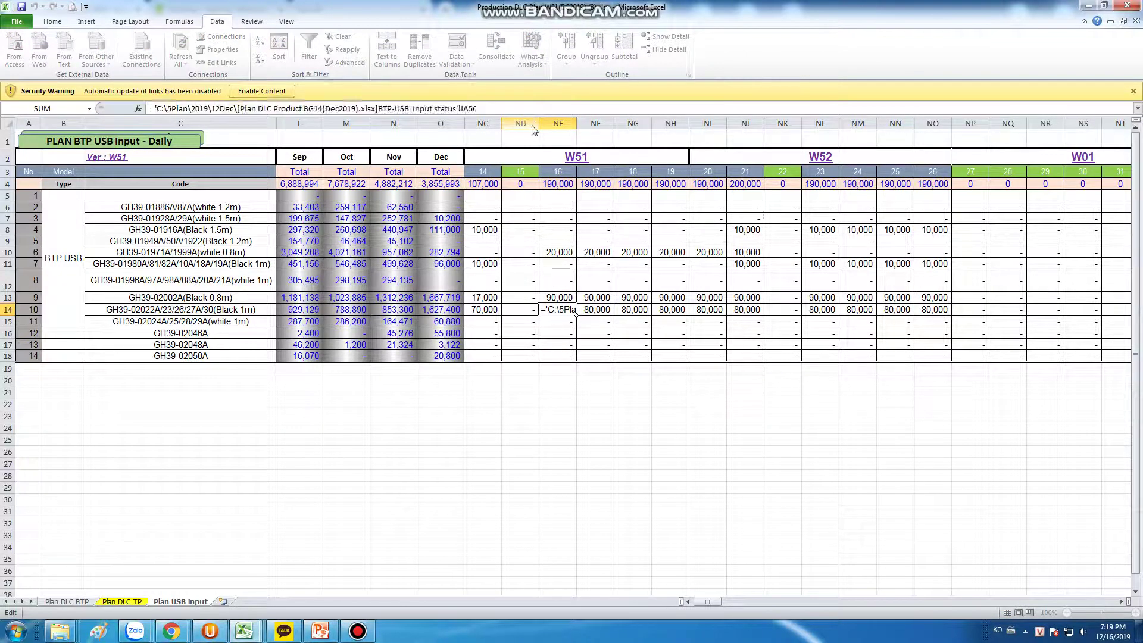
left_click(528, 300)
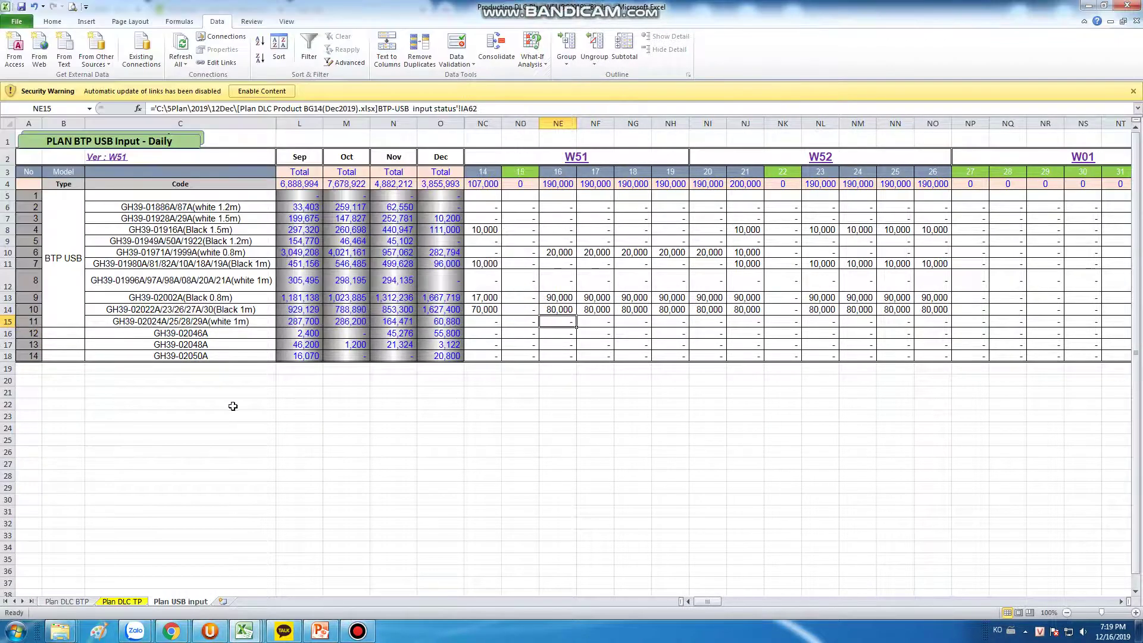
Step: Enter the note "Đây là file có link liên kết mà trong máy mình có" in cell C22
left_click(153, 398)
type("Đa")
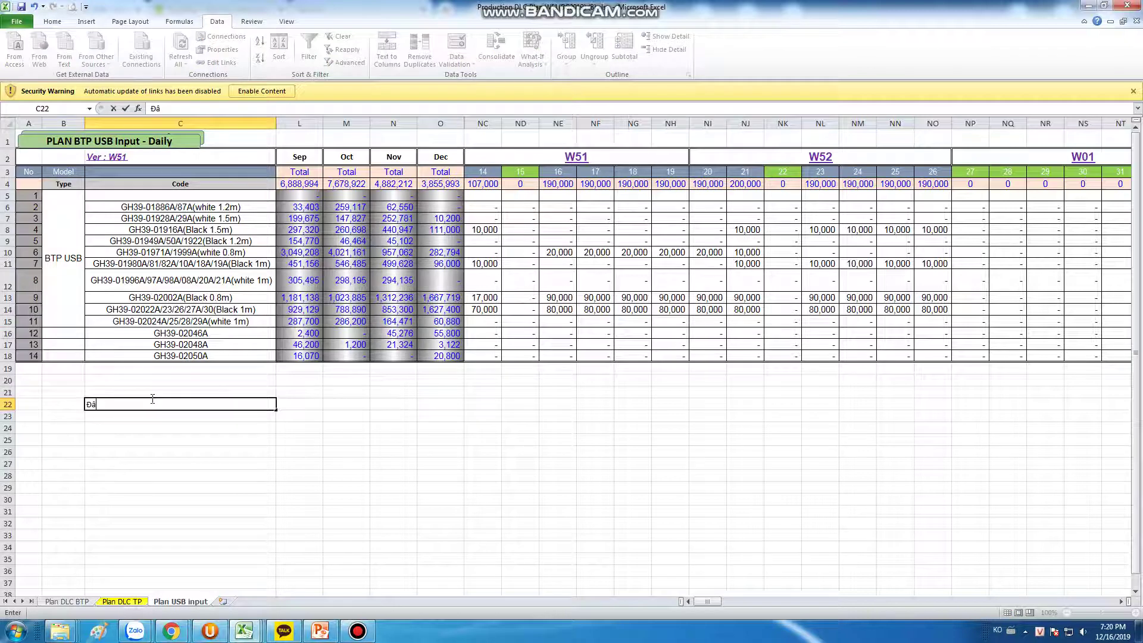
type("y là file có link liên kết")
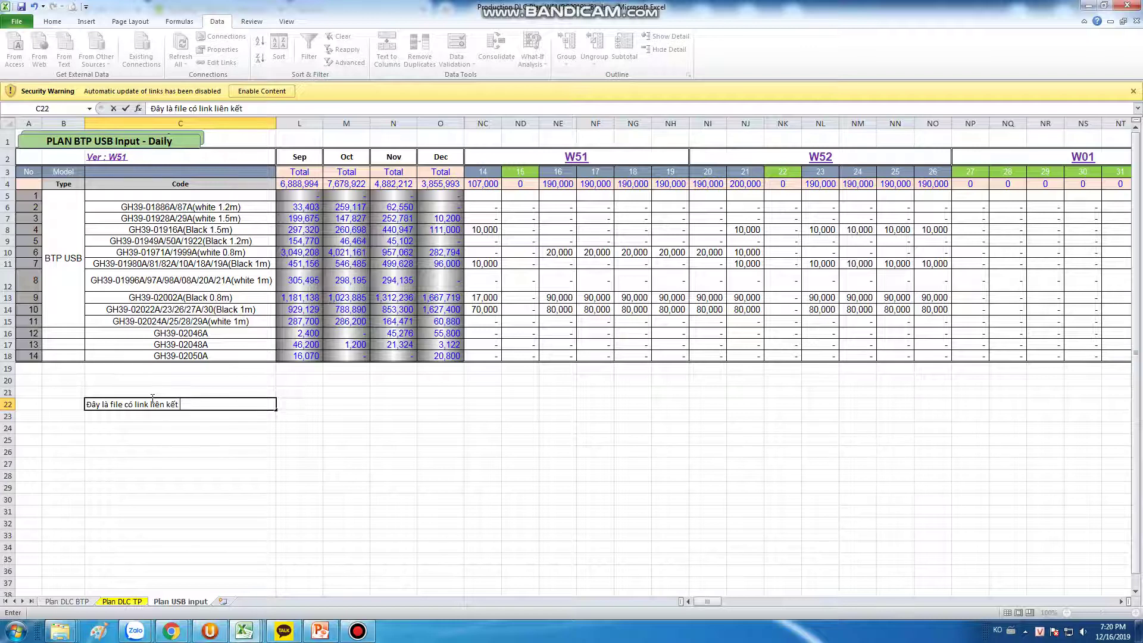
type(" mà")
type(" trong ma")
type("y minh có")
key("Return")
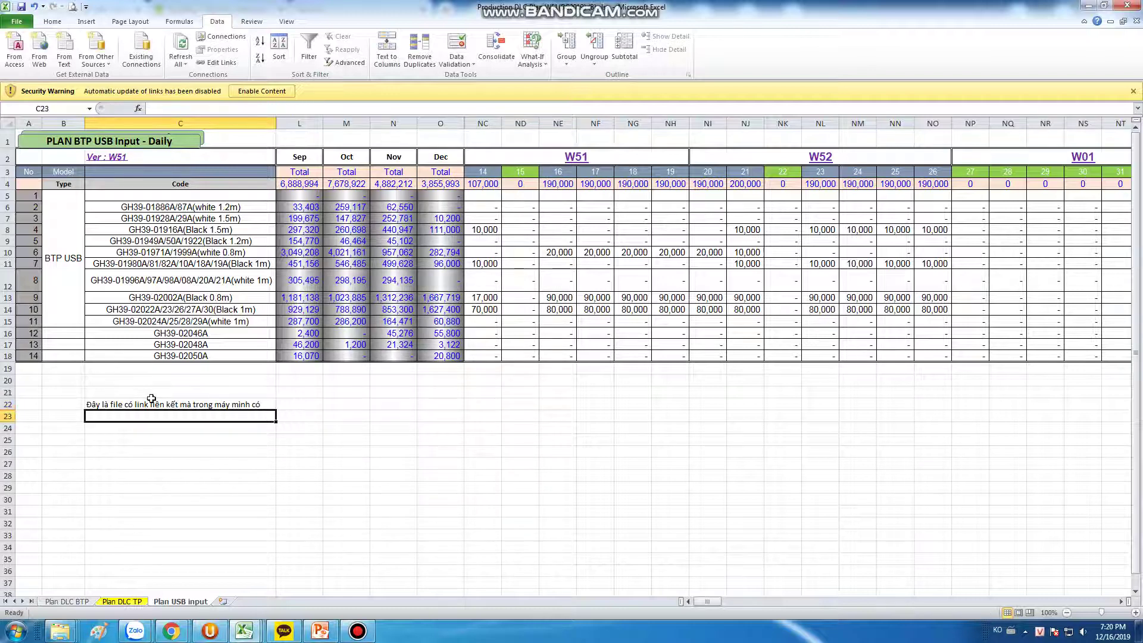
Step: Inspect the full external link formula in cell NF10 and re-enter it without choosing a source file
left_click(586, 255)
left_click(347, 110)
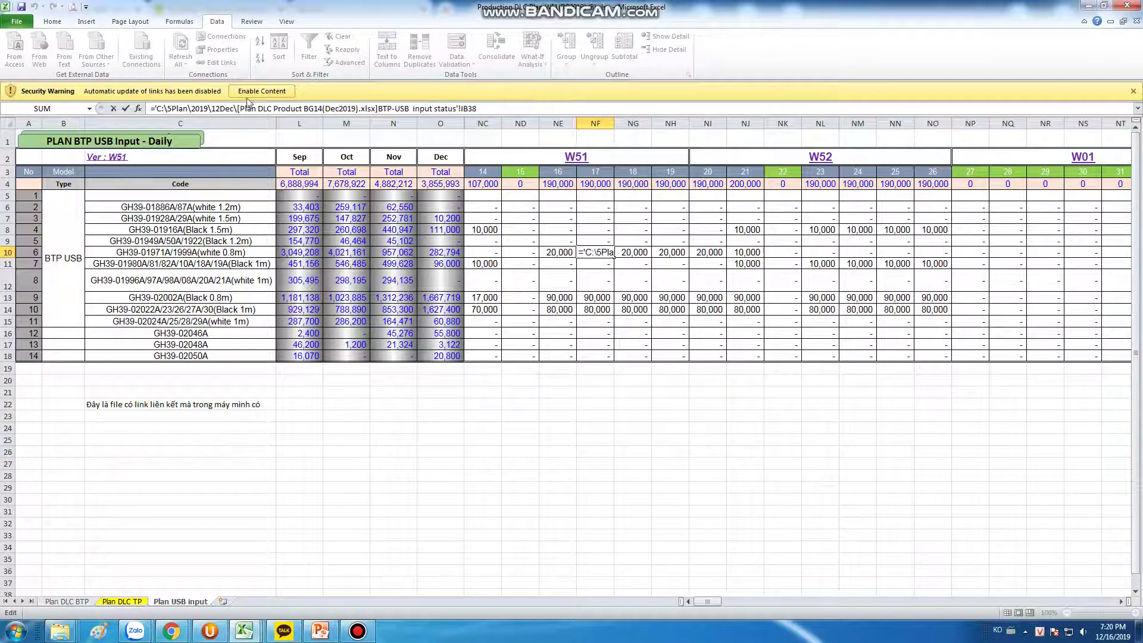
left_click_drag(152, 109, 495, 110)
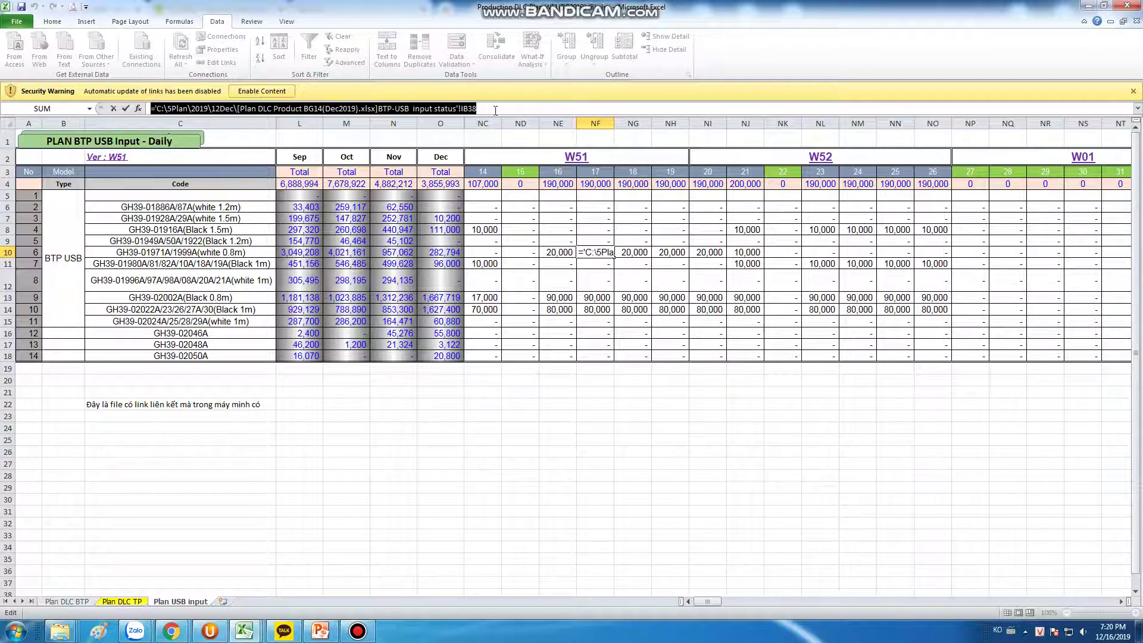
key("Return")
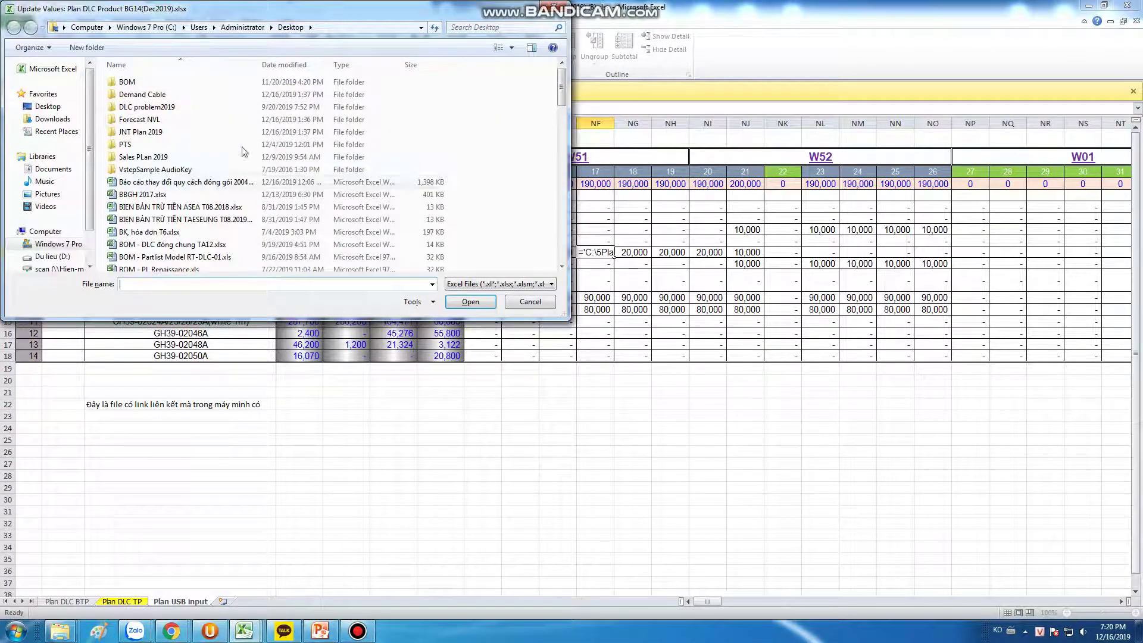
left_click(530, 302)
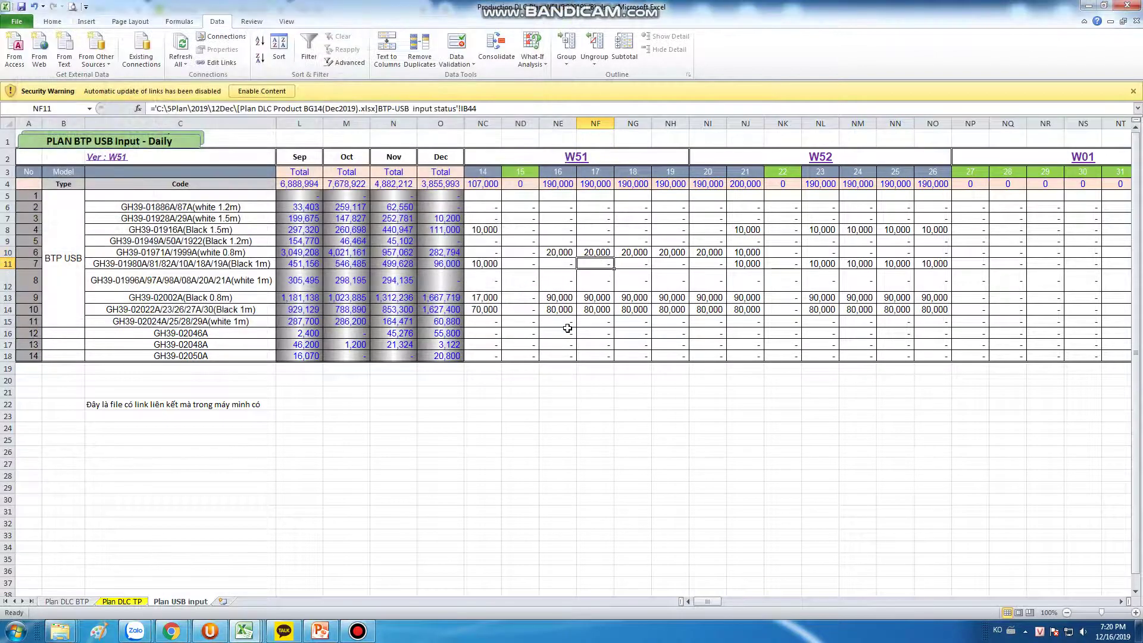
Step: Re-enter the external link formula in cell NE16, dismiss the source file selection, and reselect the cell
double_click(566, 328)
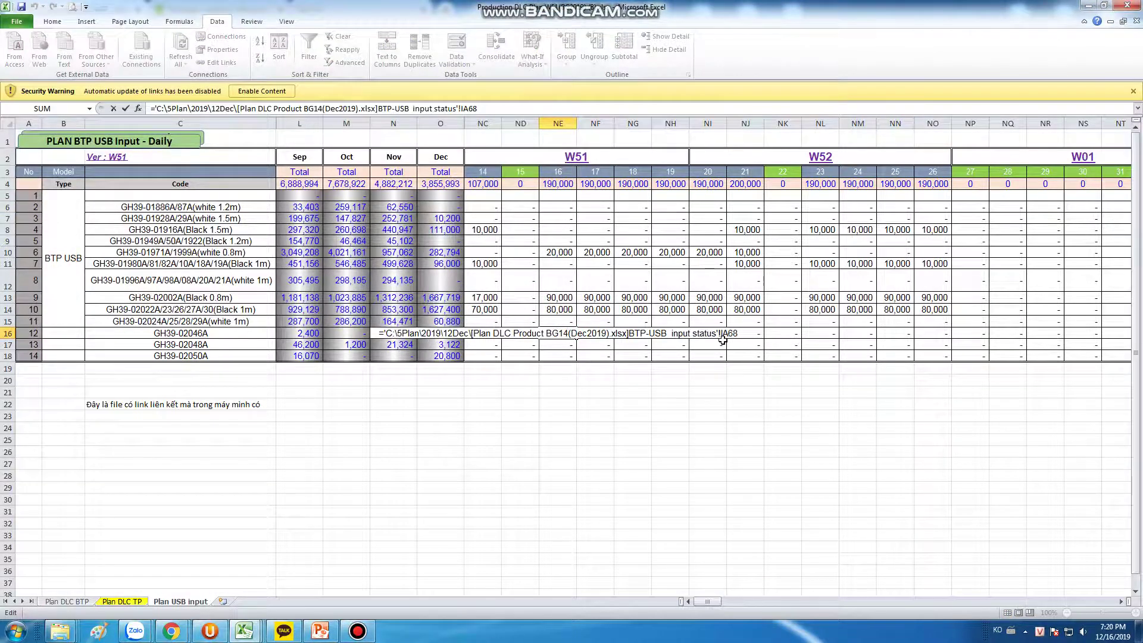
key("Return")
left_click(525, 299)
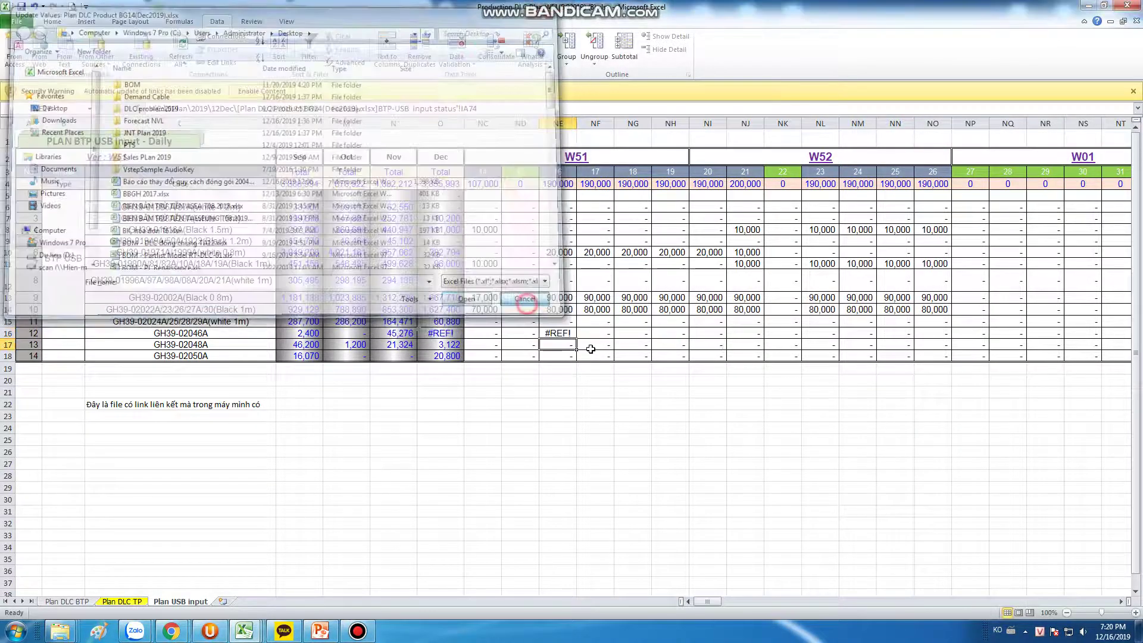
left_click(557, 333)
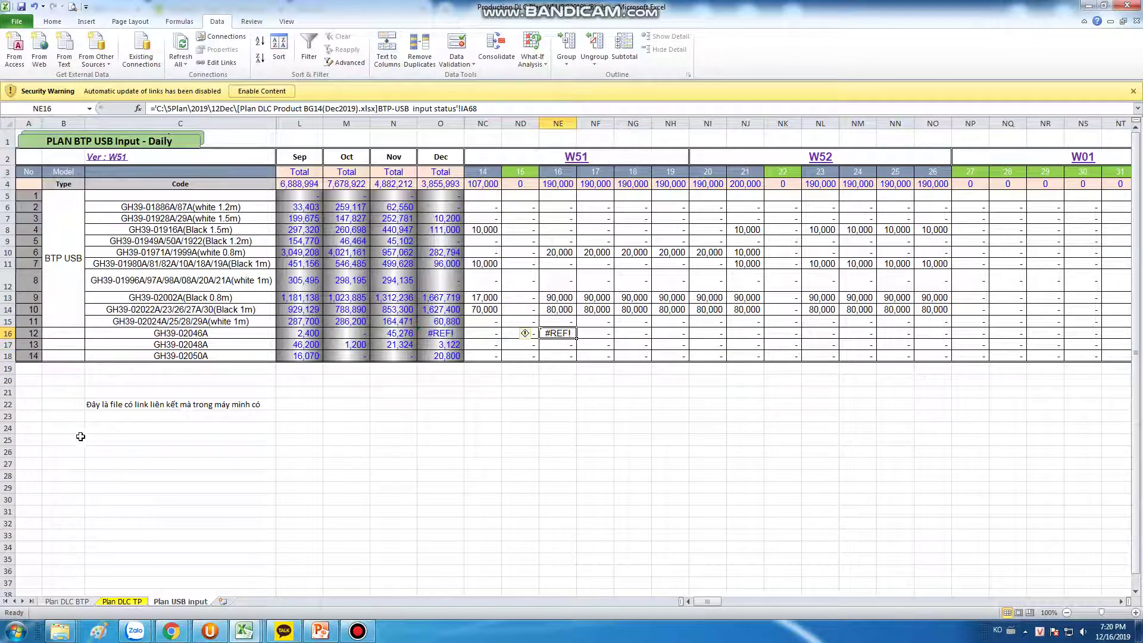
Step: Enter the note "Đó, nó bị lỗi luôn" in cell C24
left_click(118, 426)
type("D")
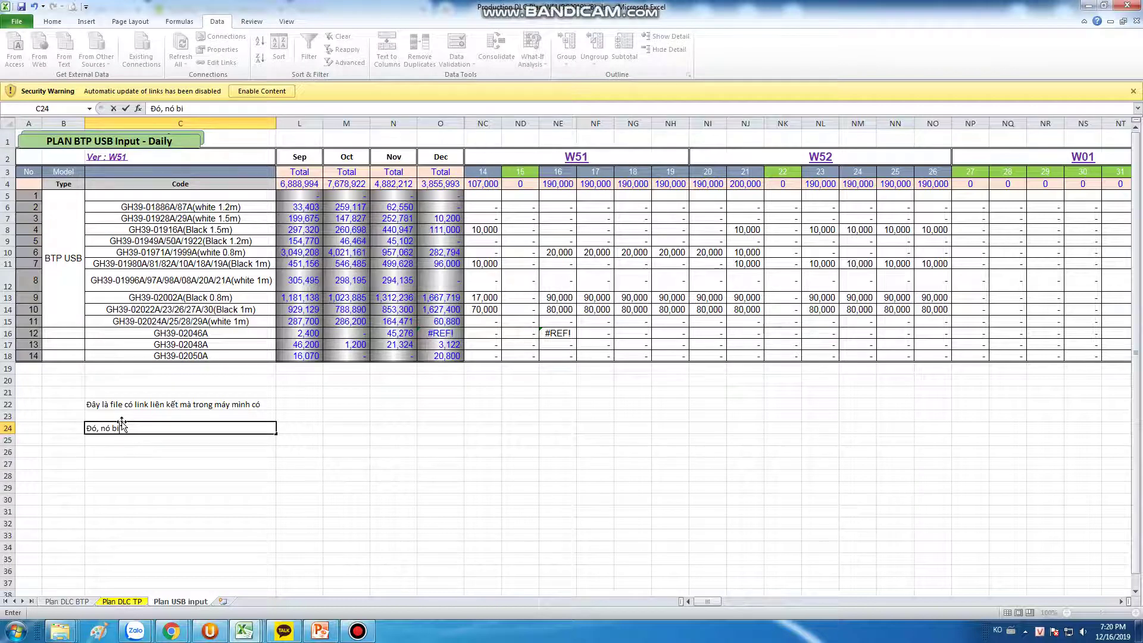
type("ó, nó bị lỗi luo")
type("n")
key("Return")
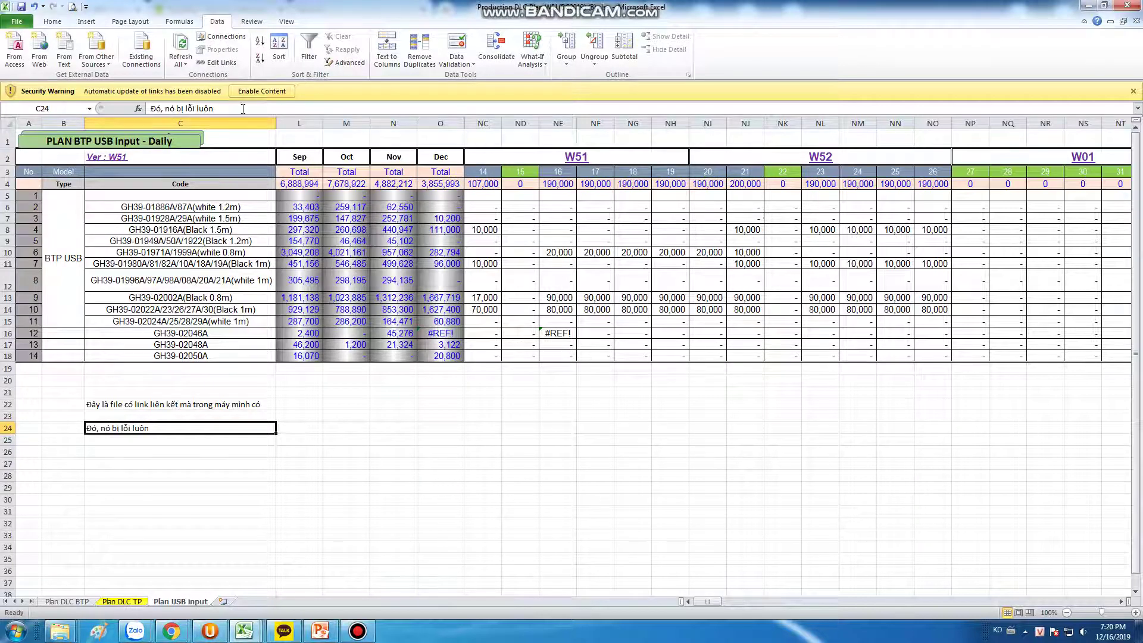
left_click(520, 428)
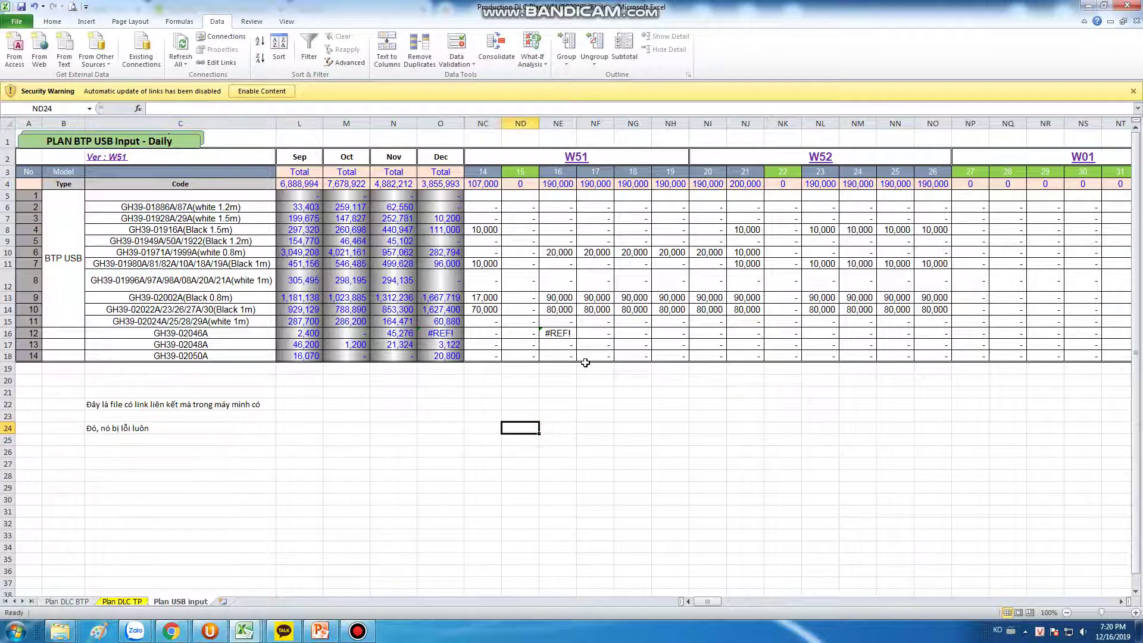
Step: Enter the note "Vì vậy, các bạn cần xóa link liên kết này đi trước kia làm cái gì liên quan tới file" in cell C26
left_click(102, 454)
type("Vi")
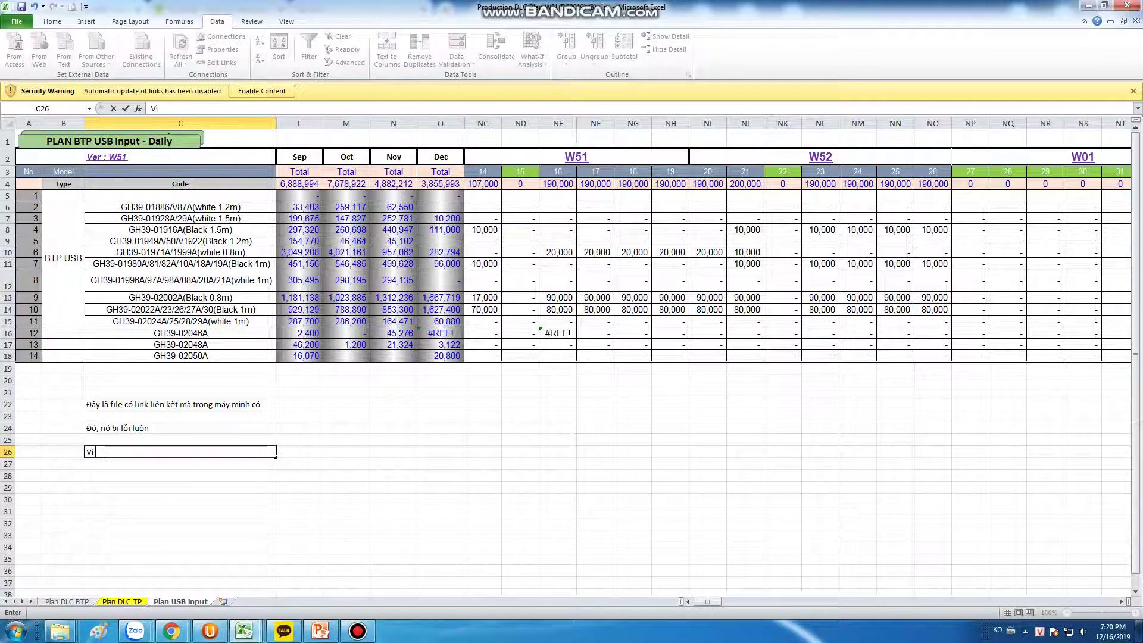
type("ì vậy, các bạn cần xóa link liên kết")
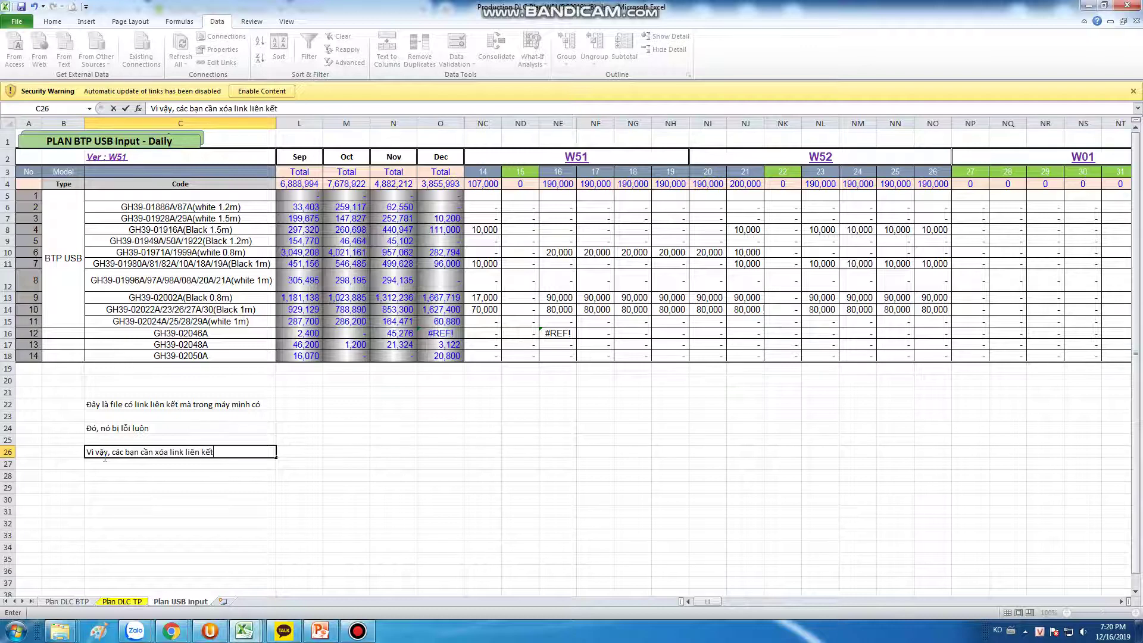
type("này đi trước kia làm c")
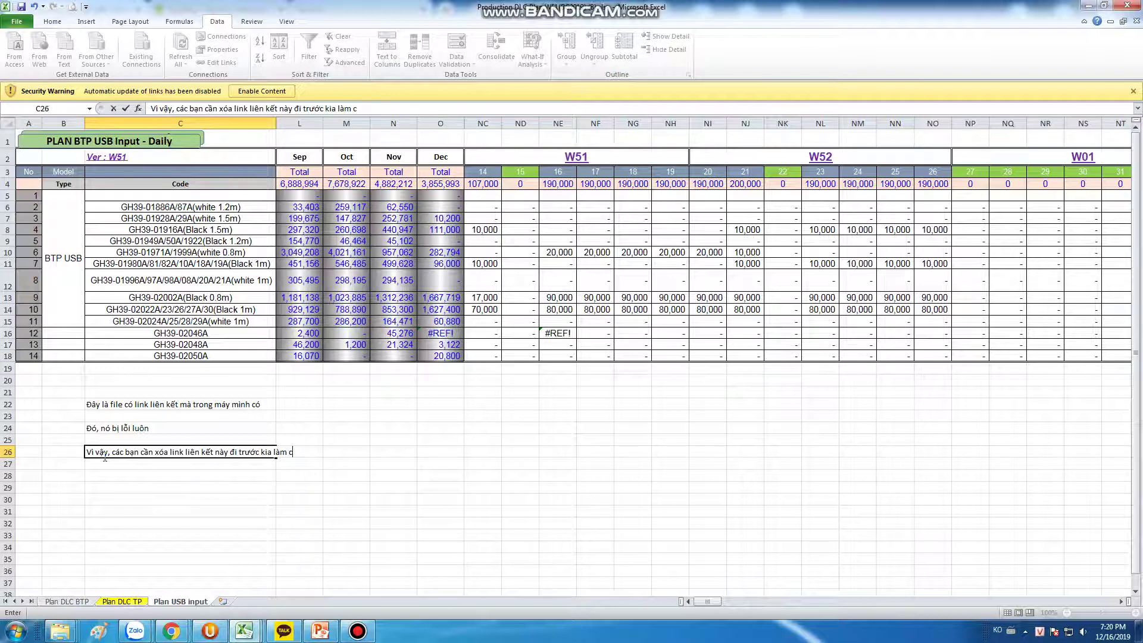
type("en quan tới file")
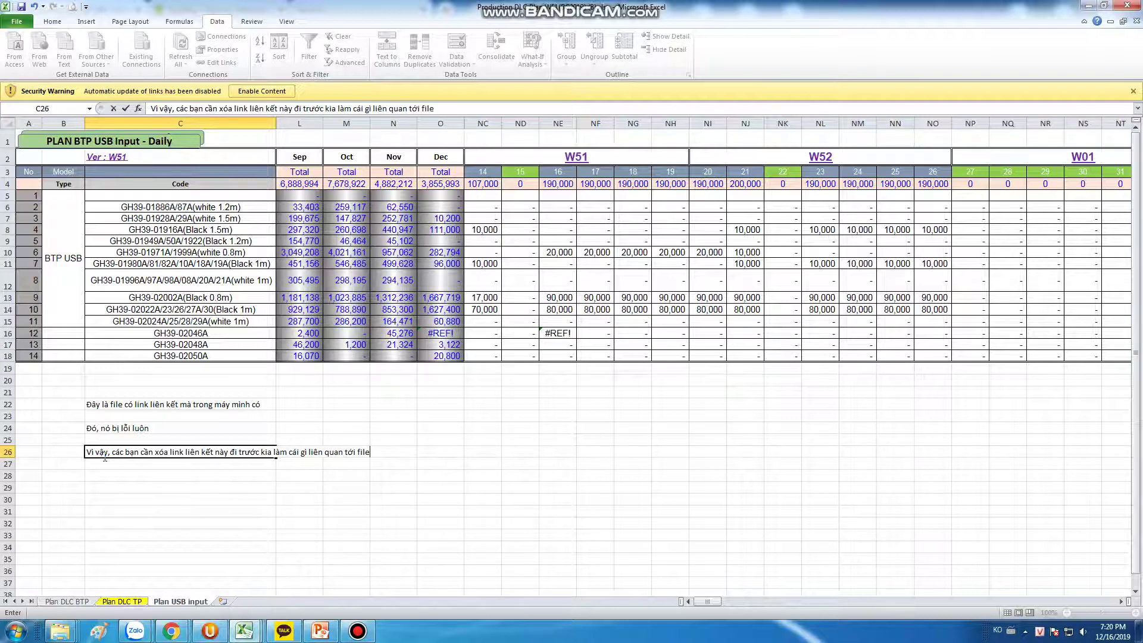
key("Return")
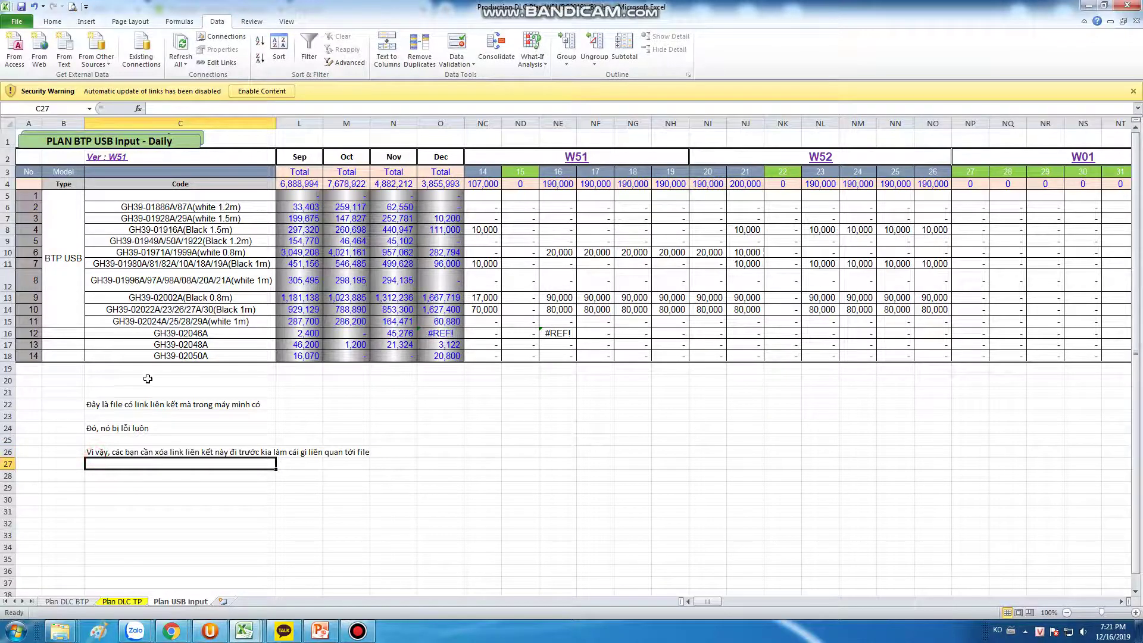
left_click(125, 452)
left_click_drag(450, 109, 378, 107)
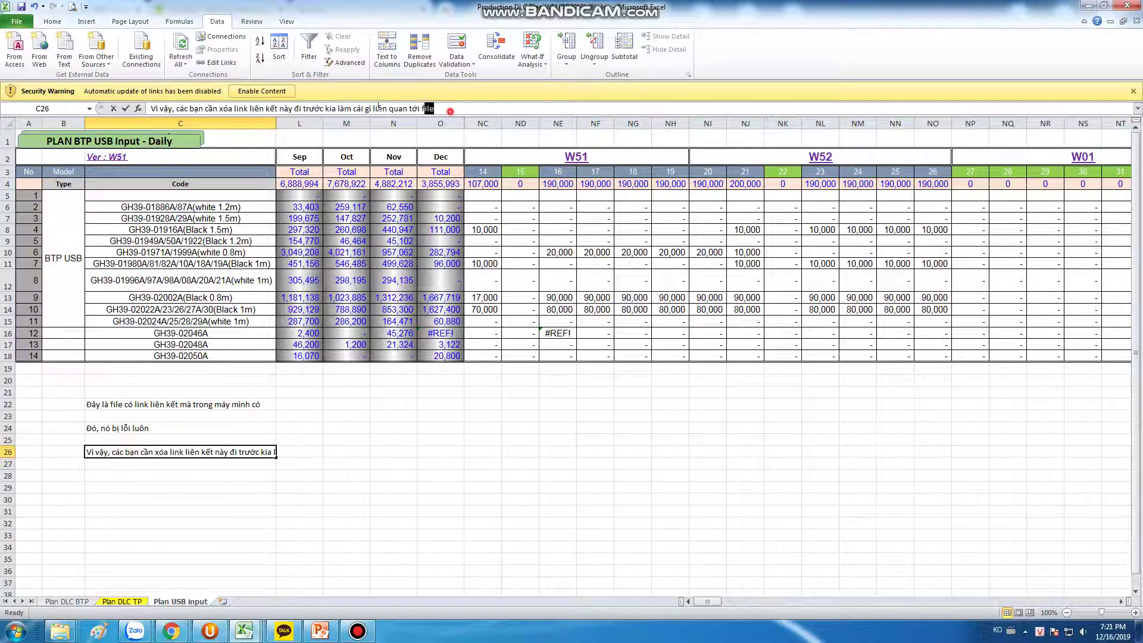
left_click(557, 417)
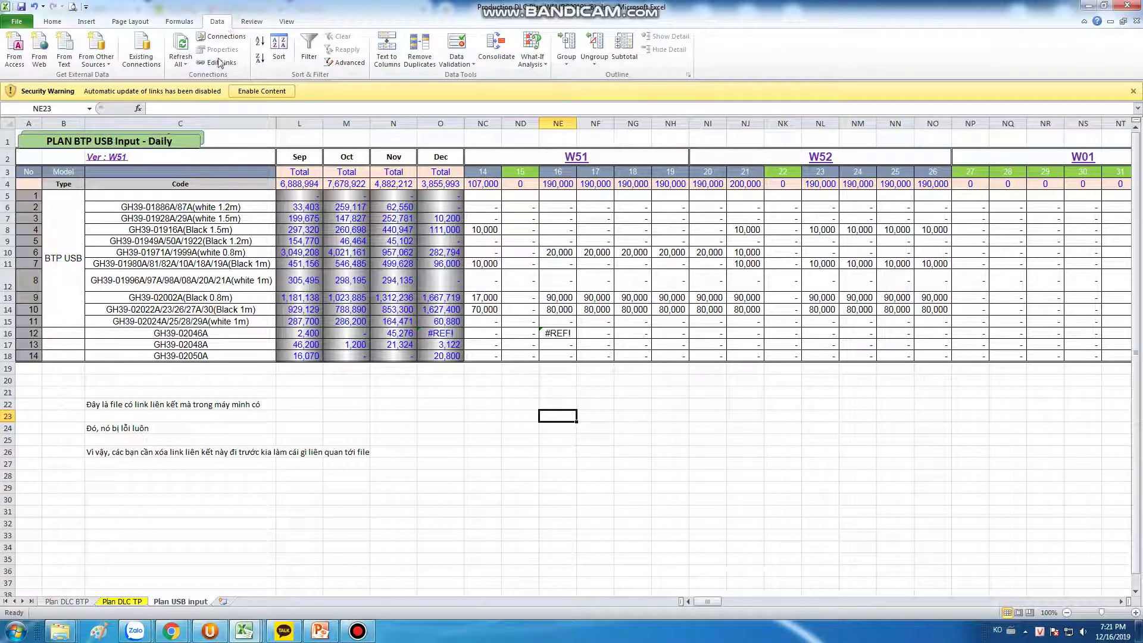
Step: Enter the note "Nhấn vào EDIT LINKS để kiểm tra nhé" in cell C28
left_click(179, 481)
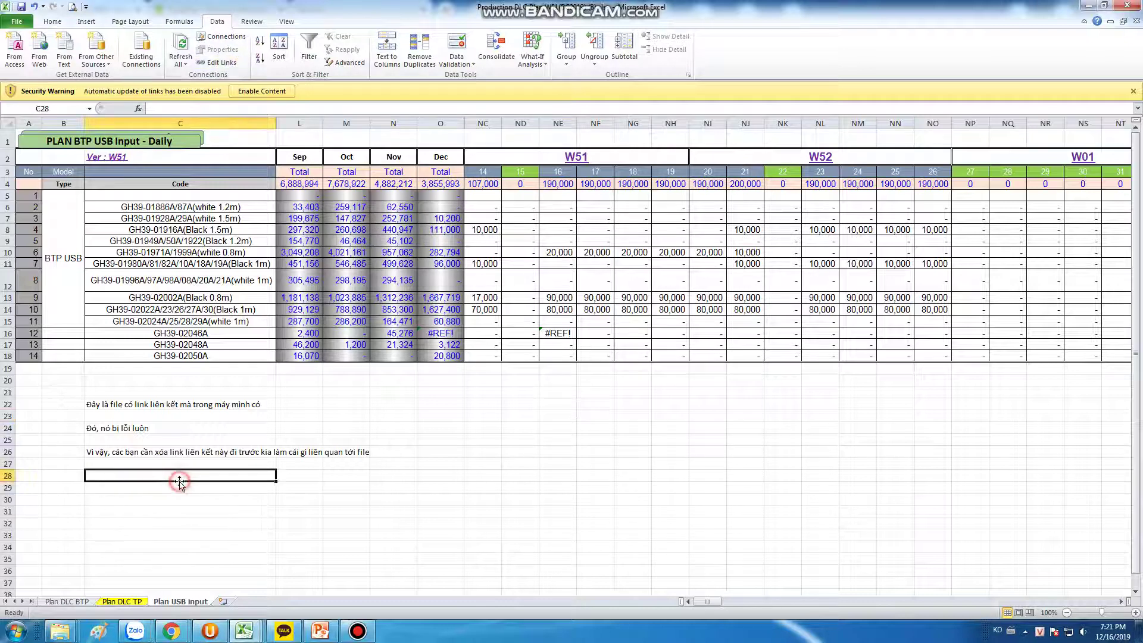
type("Nhá")
type("n vào")
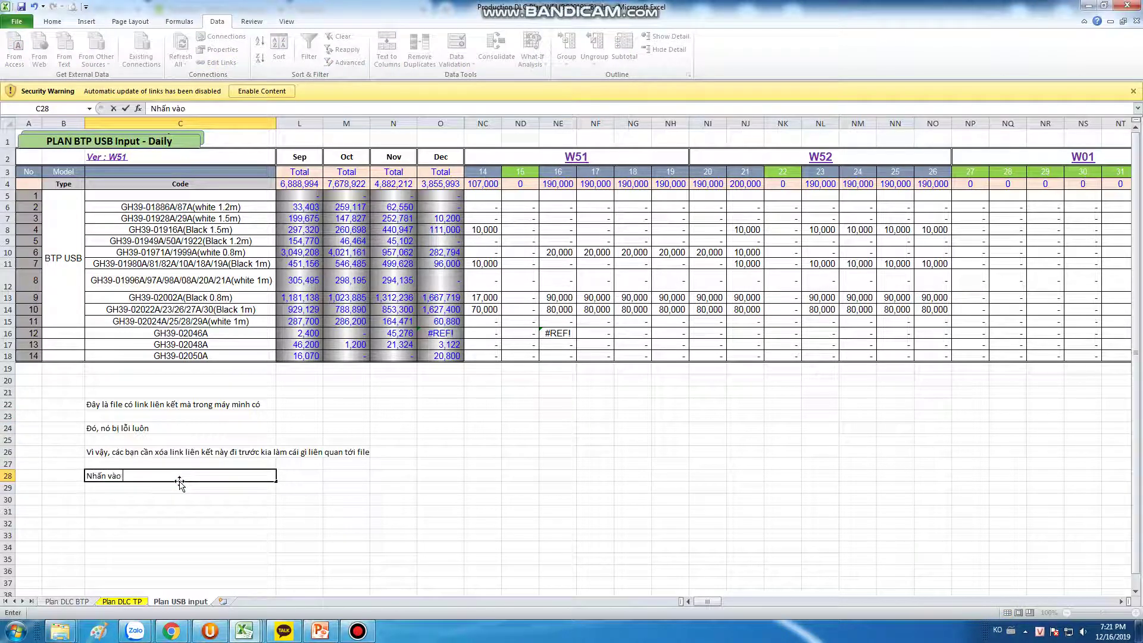
type(" EDIT LINKS đ")
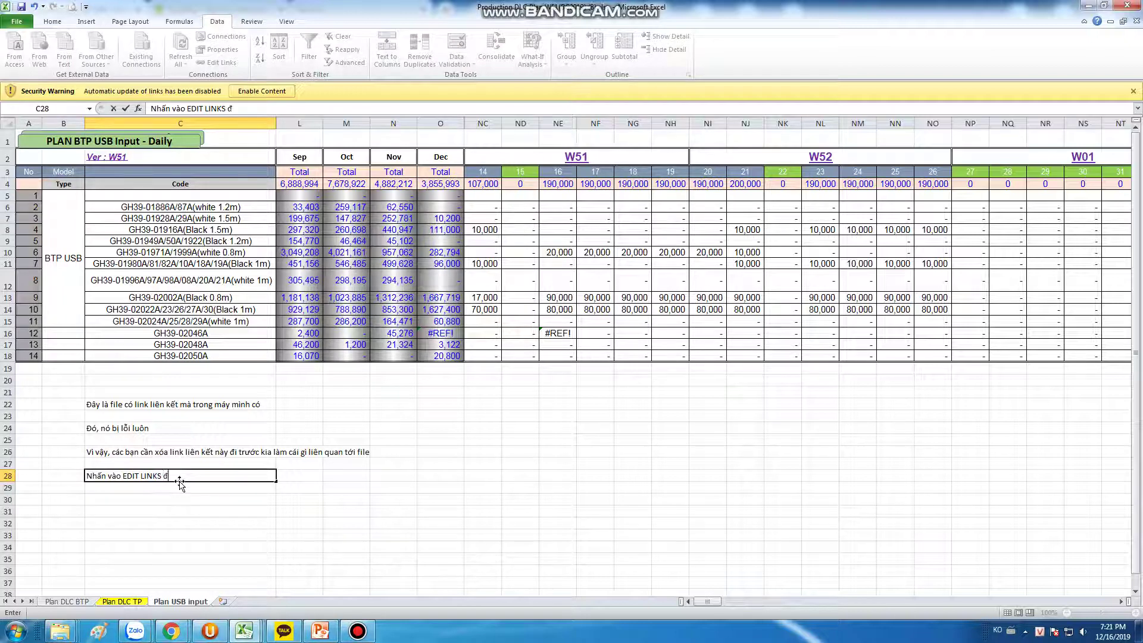
type("ể kiểm")
type(" tra nhe")
left_click_drag(221, 475, 60, 474)
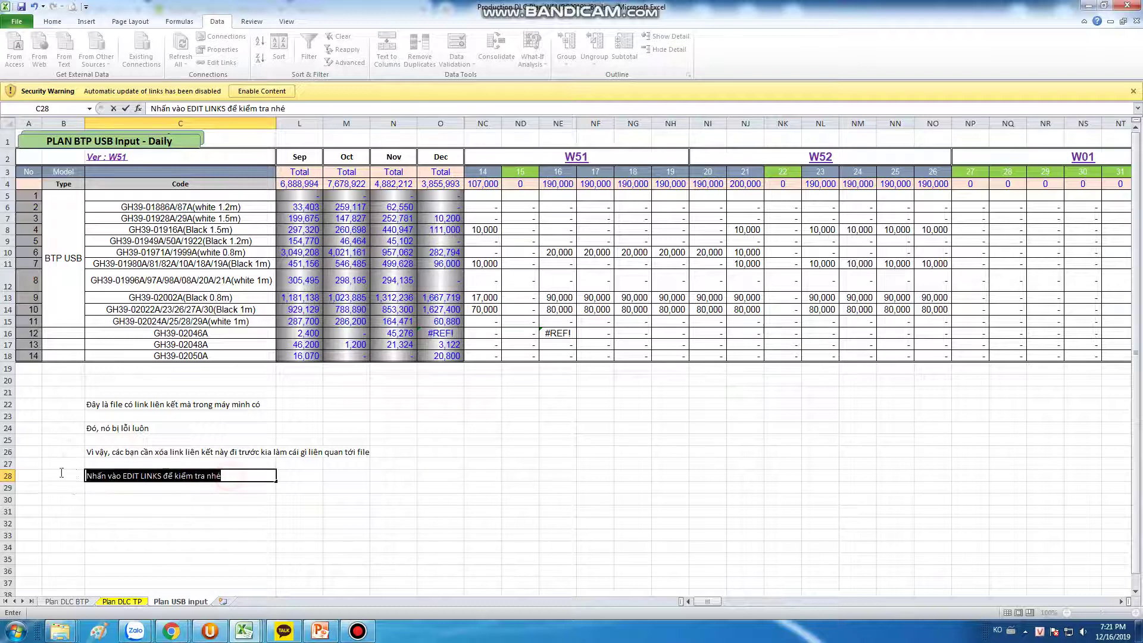
left_click(390, 272)
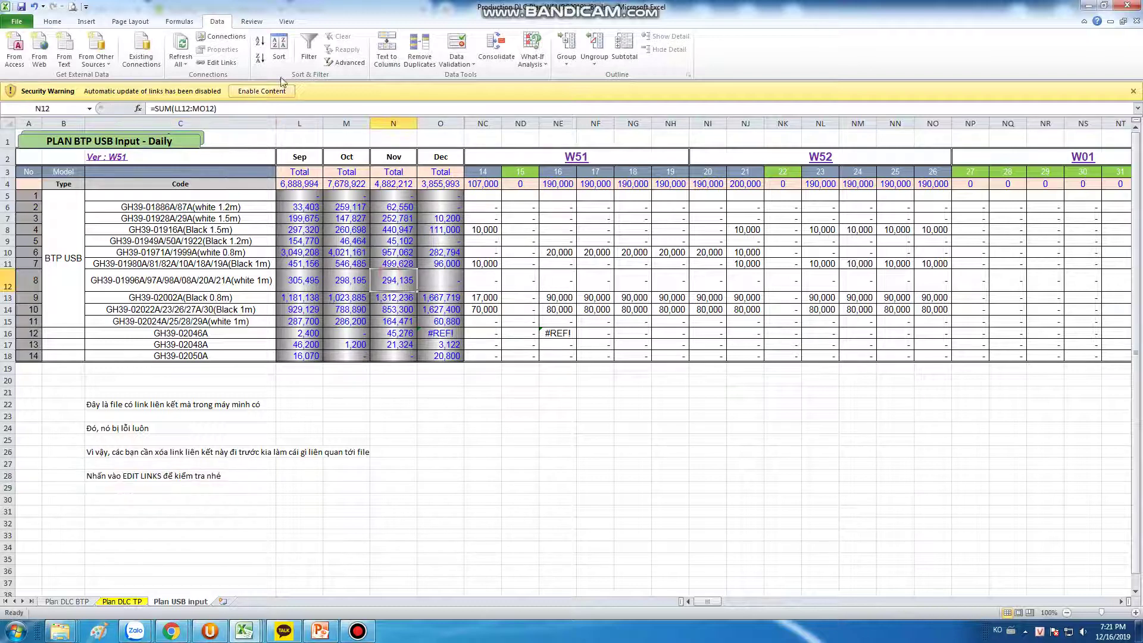
Step: Review the workbook's external links with Edit Links, showing the full source names and checking each source's location
left_click(219, 62)
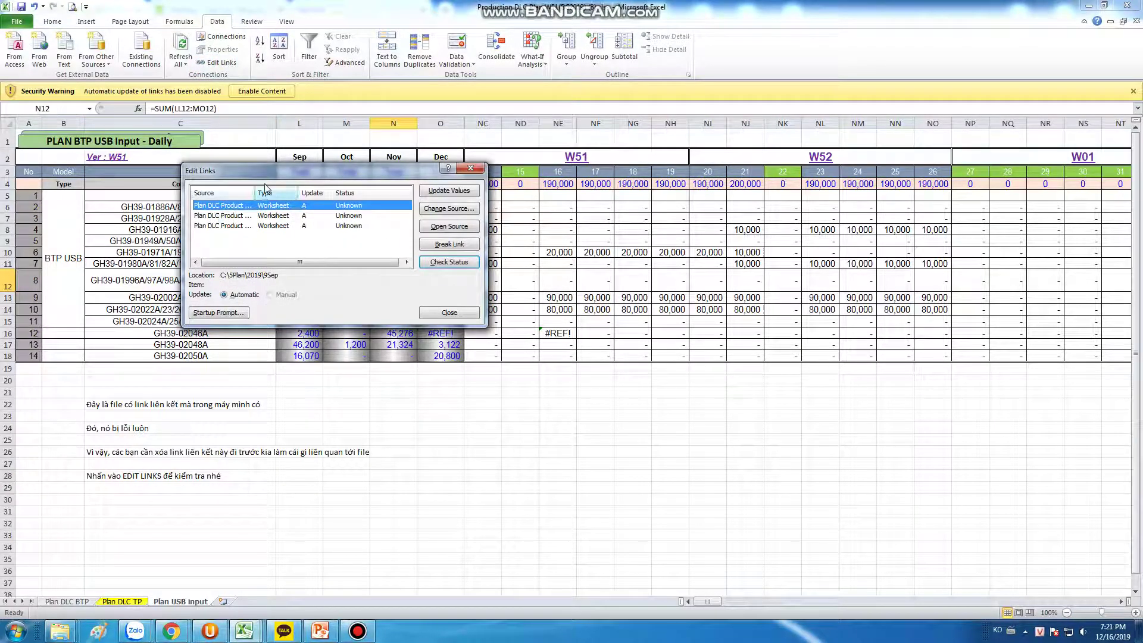
left_click_drag(256, 192, 309, 193)
left_click(277, 216)
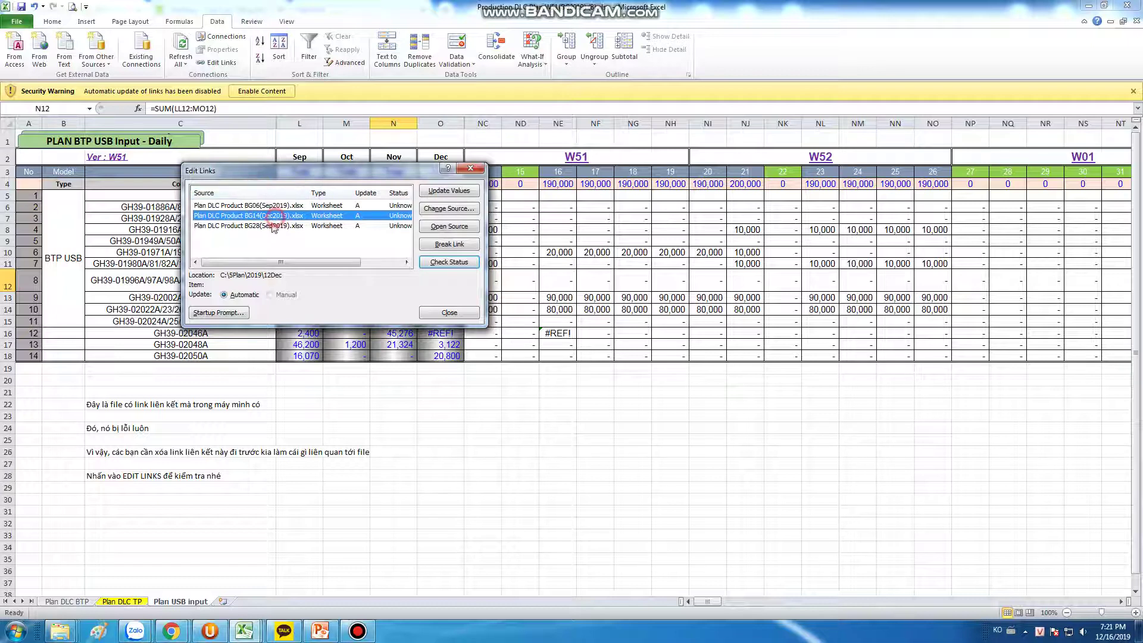
left_click(274, 226)
left_click(260, 205)
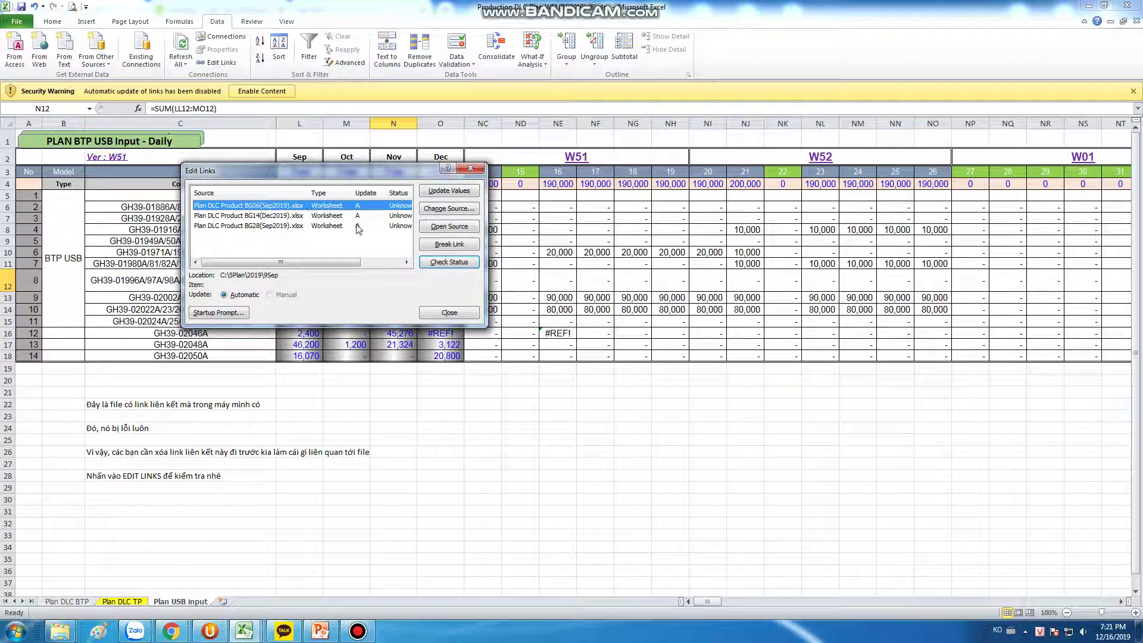
left_click(243, 224)
left_click(243, 216)
left_click(243, 205)
left_click(450, 312)
Step: Enter the note "Ở đây có 3 đường dẫn, và chắc chắn k có trong máy tính mình" in cell C30
left_click(153, 498)
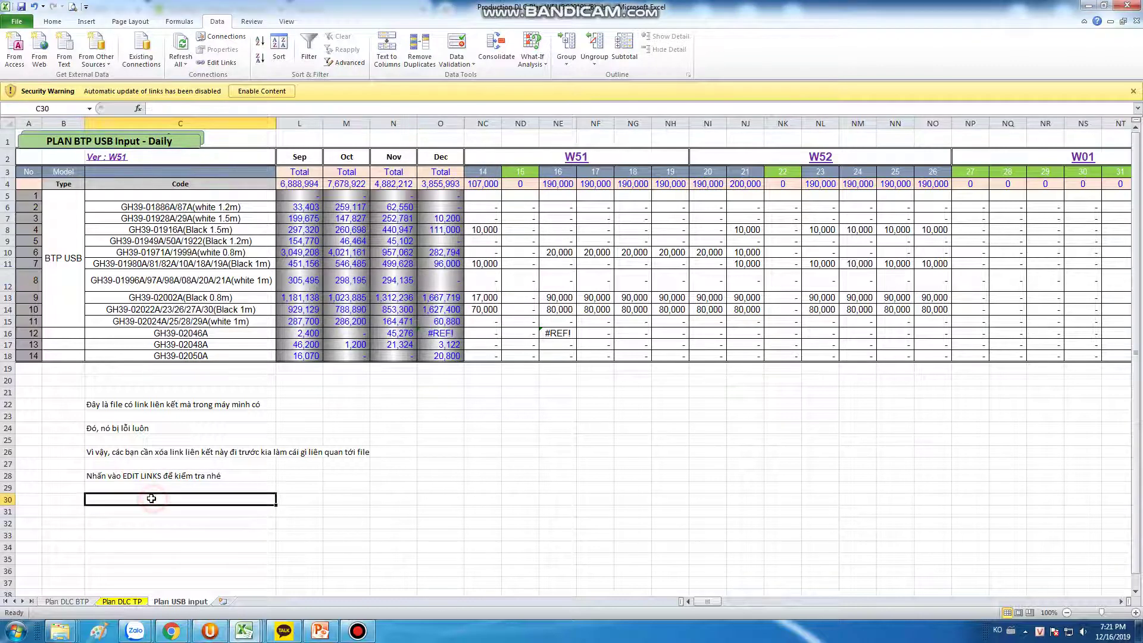
type("Ở đây ")
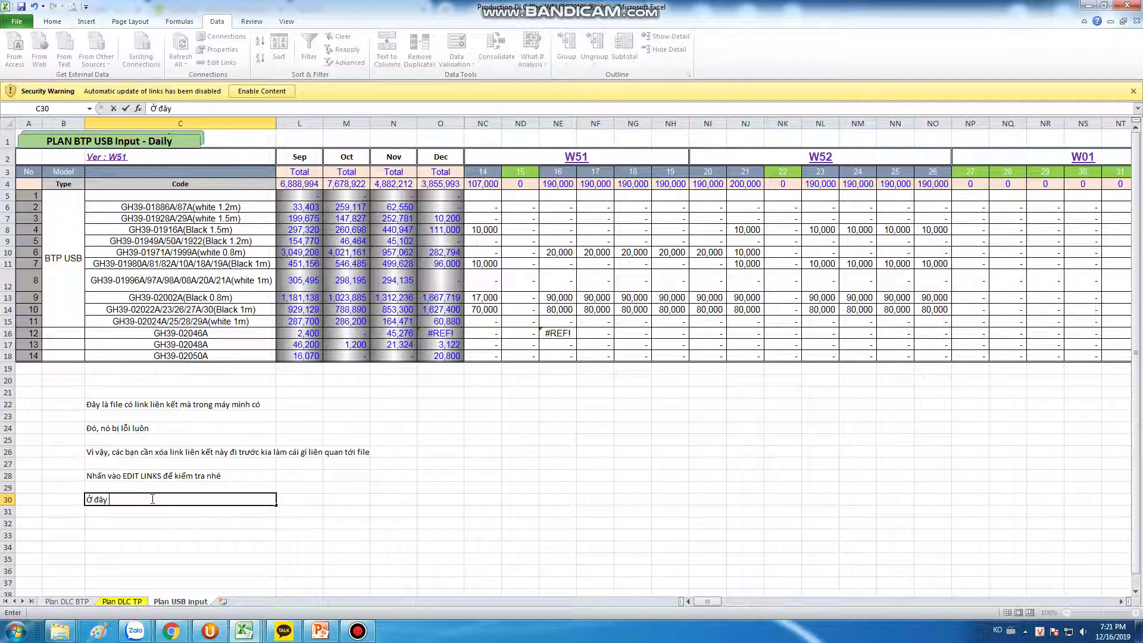
type("có 3 đươ")
type("ng daẫn, và ")
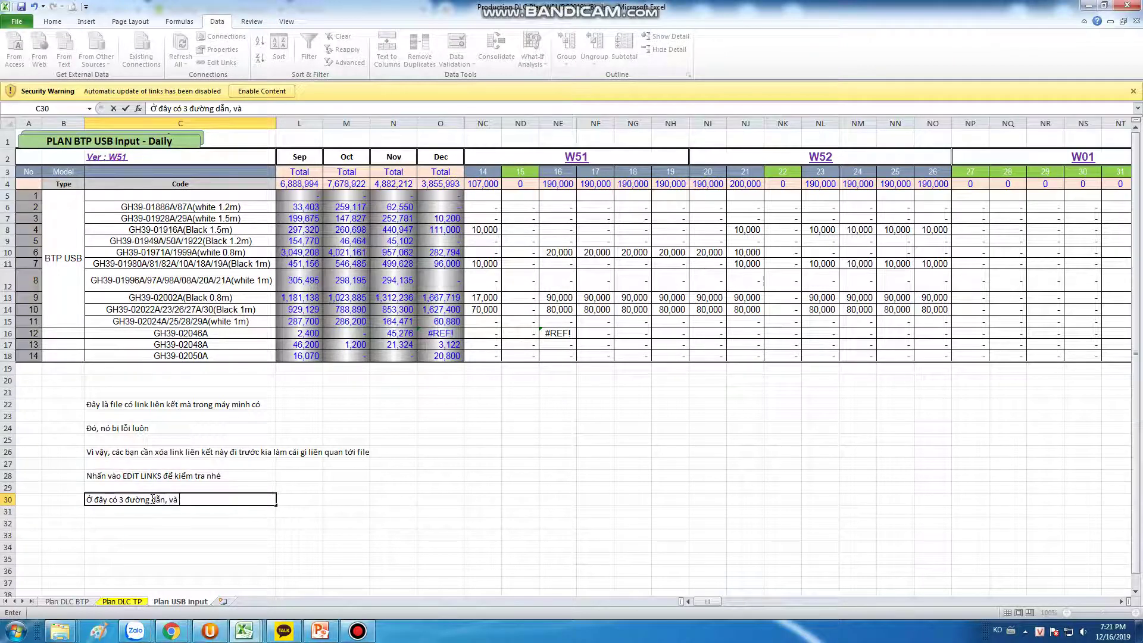
type("cha")
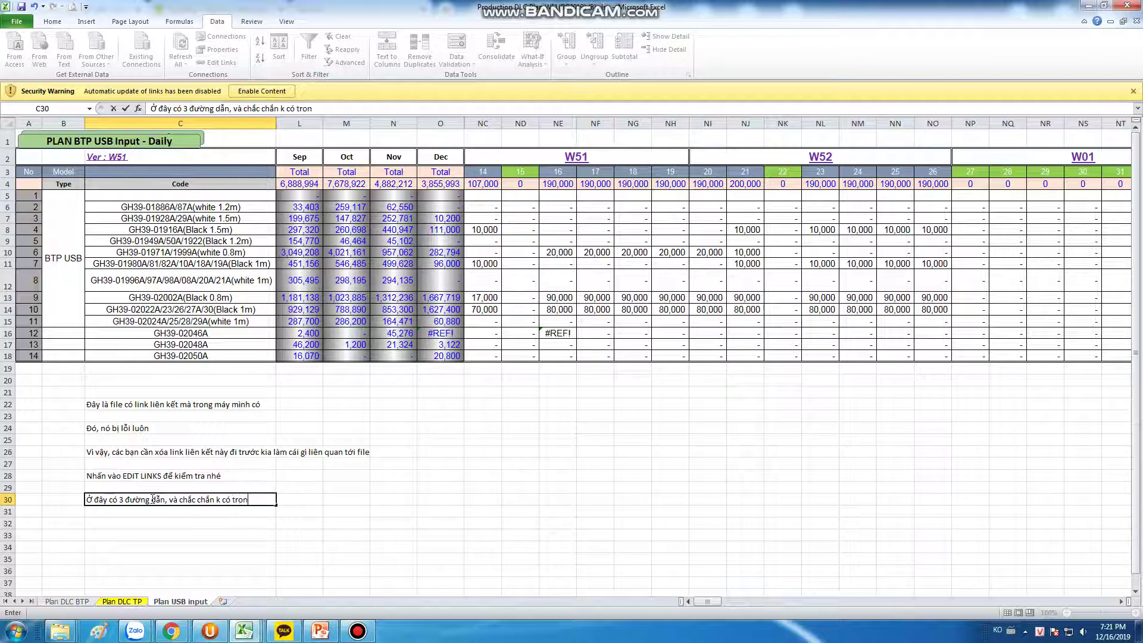
type("g may tính minh")
key("Return")
left_click(153, 499)
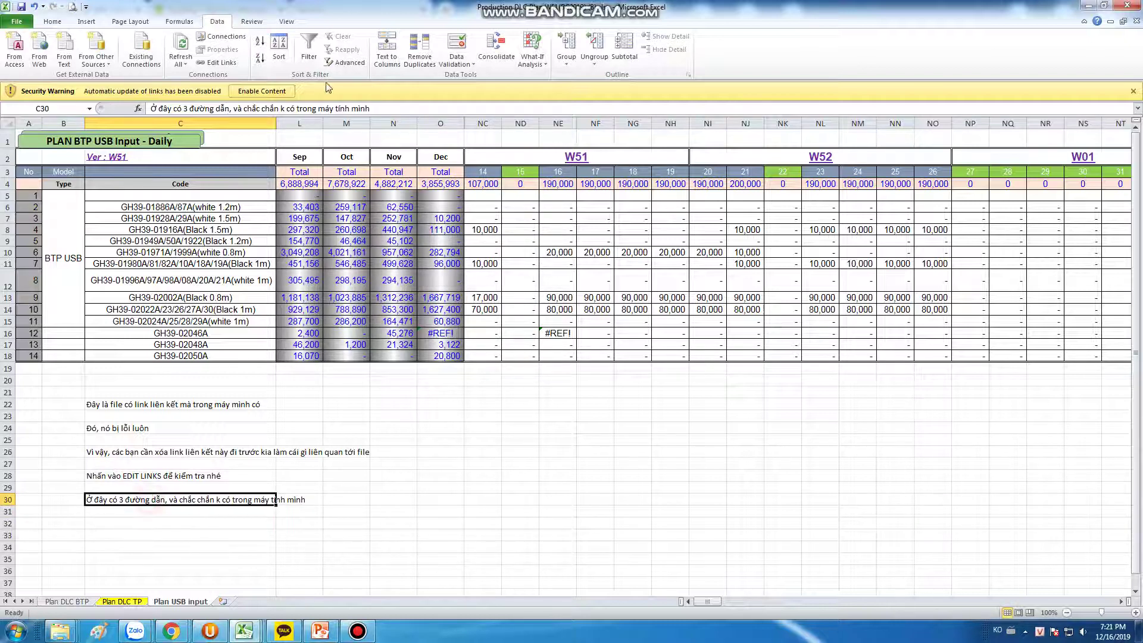
left_click(528, 356)
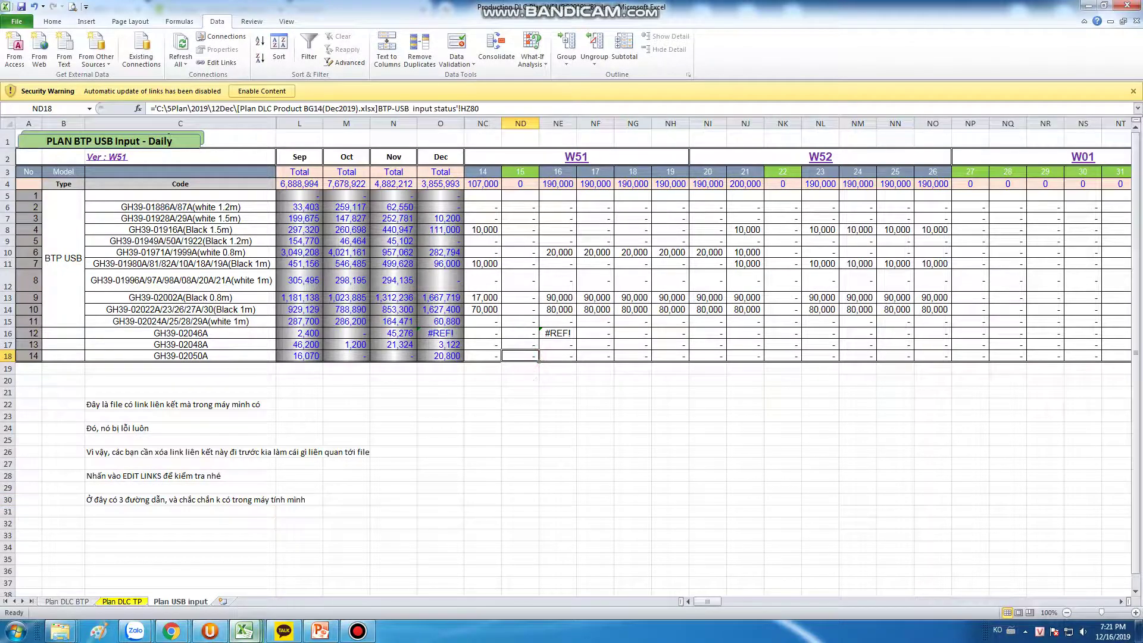
Step: Switch to PowerPoint and present slide 3, "1. Khi nhận file dữ liệu từ người khác", revealing all its points before ending the show
left_click(320, 631)
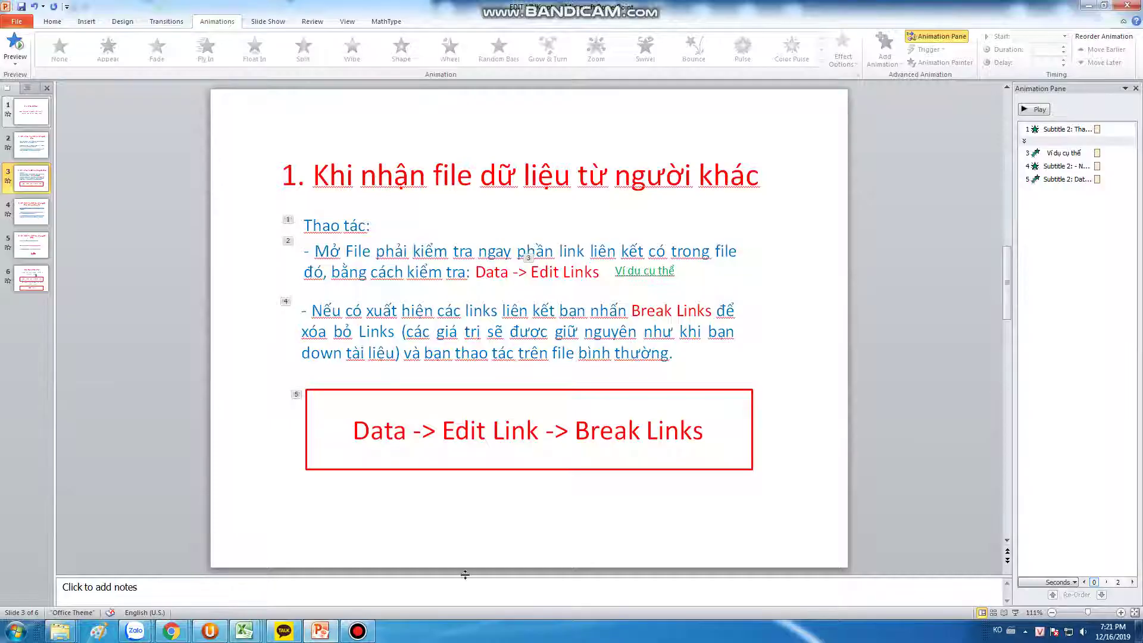
left_click(1015, 612)
left_click(418, 316)
left_click(418, 316)
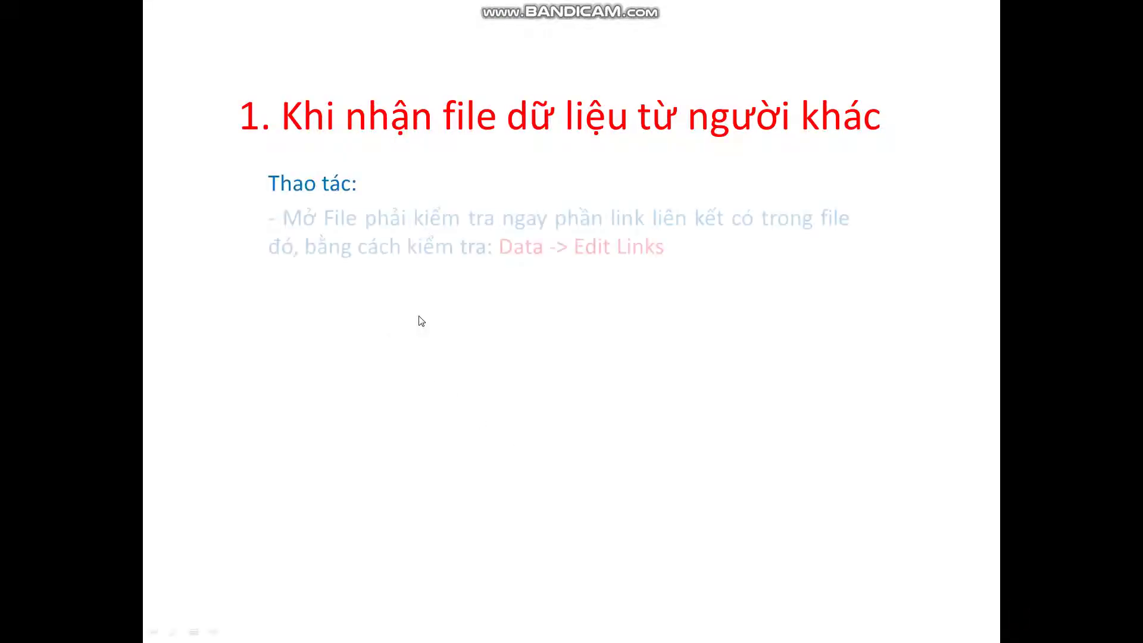
left_click(418, 316)
left_click(418, 316)
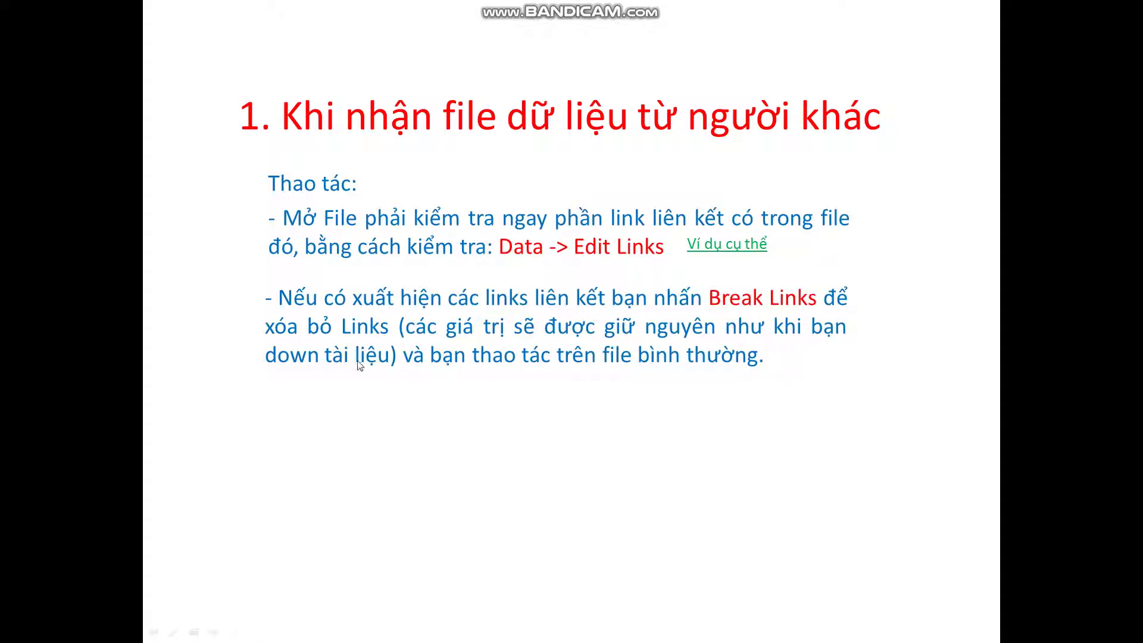
left_click(806, 364)
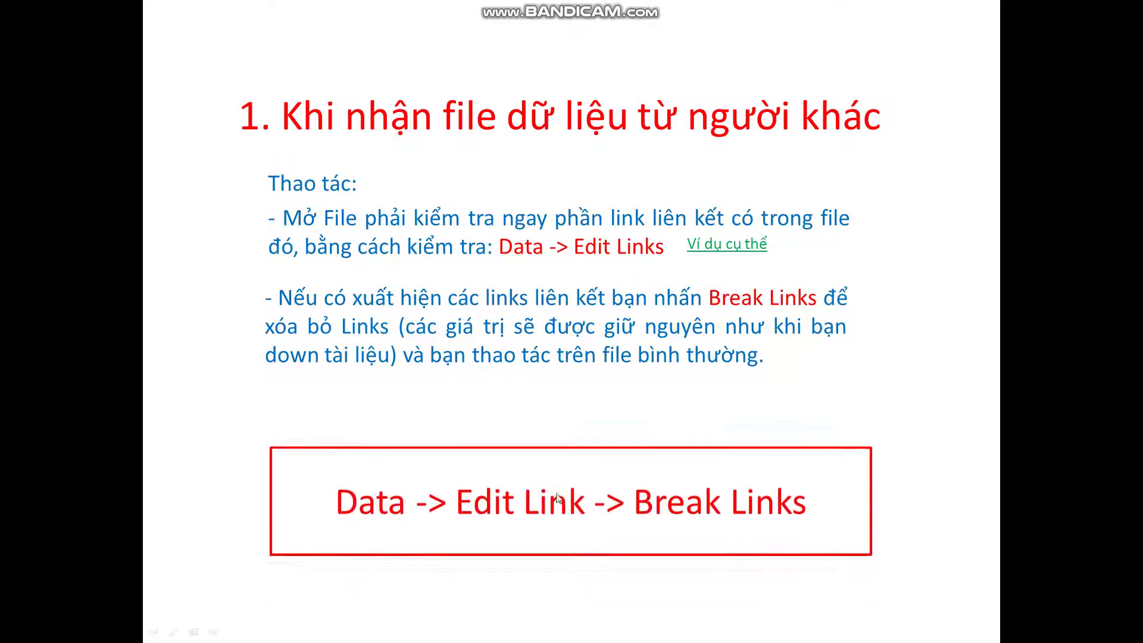
left_click(825, 452)
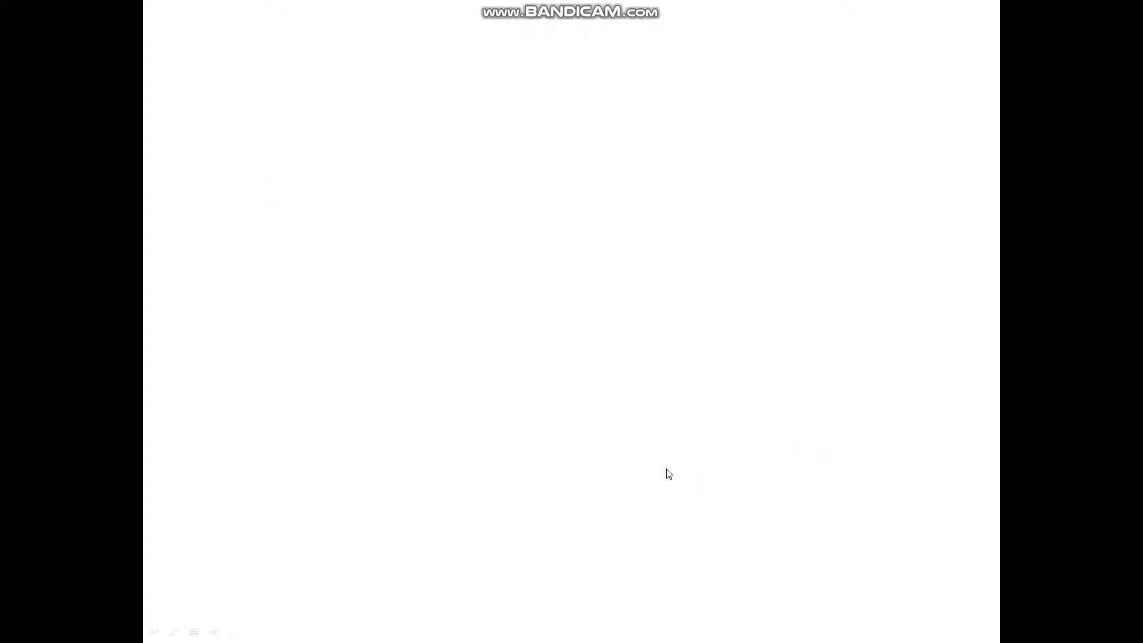
key("Escape")
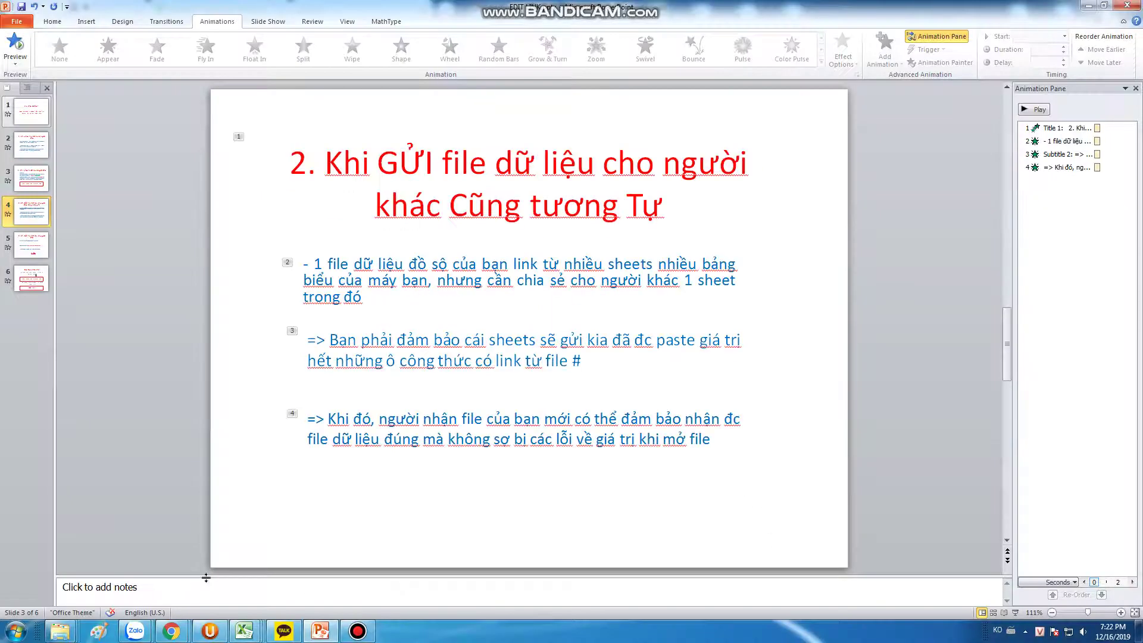
Step: Return to the Production DLC Plan workbook in Excel and break its link to Plan DLC Product BG06(Sep2019).xlsx
left_click(253, 633)
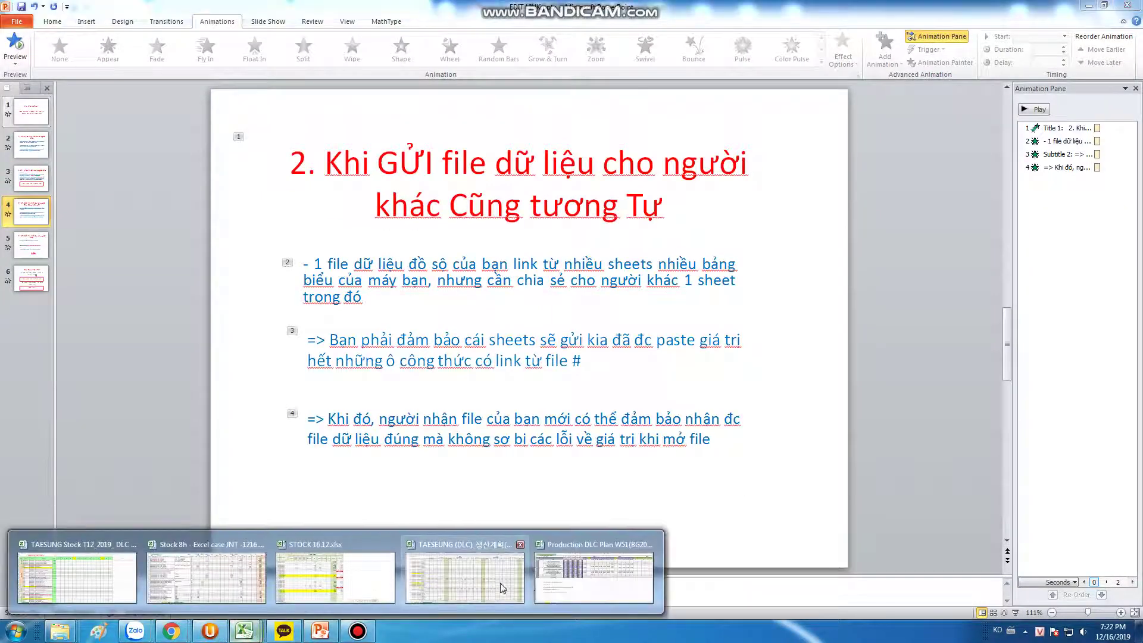
left_click(574, 592)
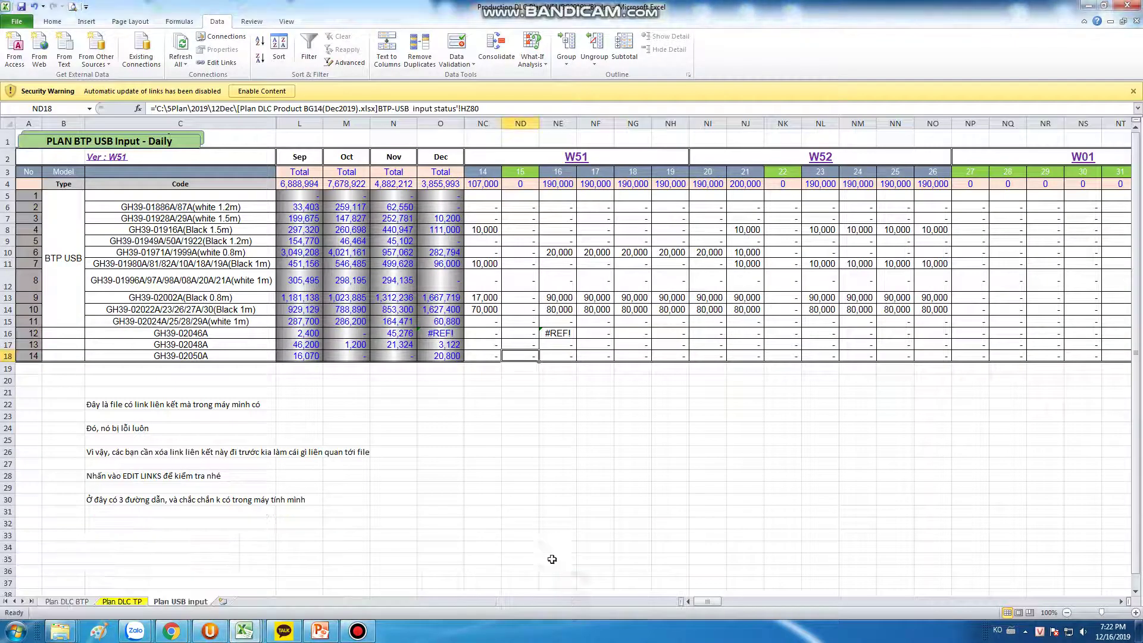
left_click(221, 63)
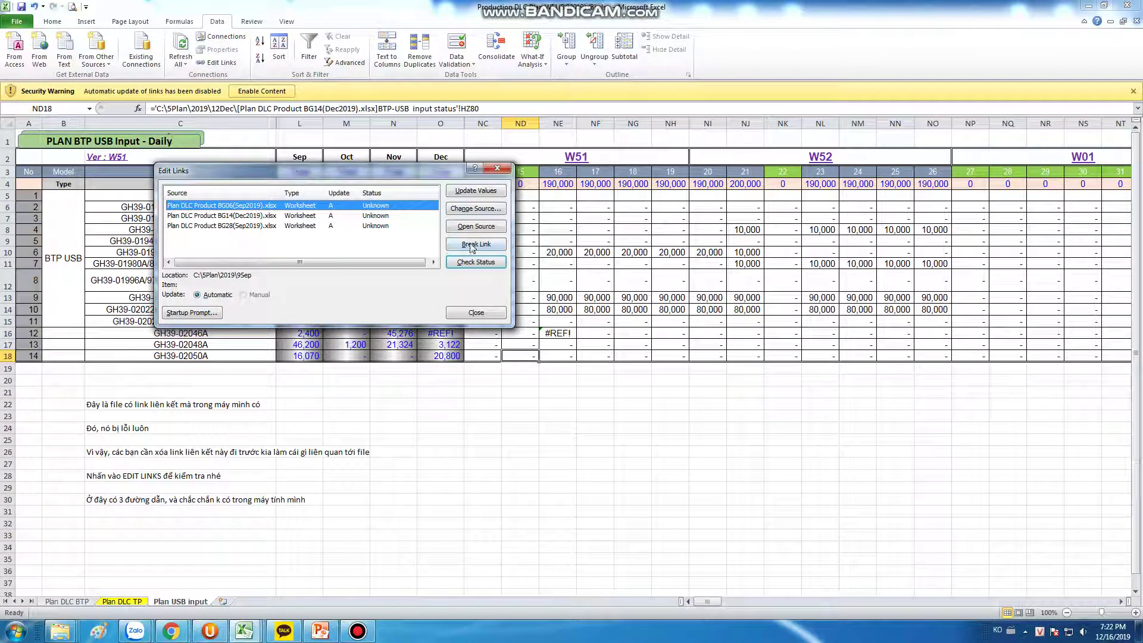
left_click(472, 245)
left_click(561, 347)
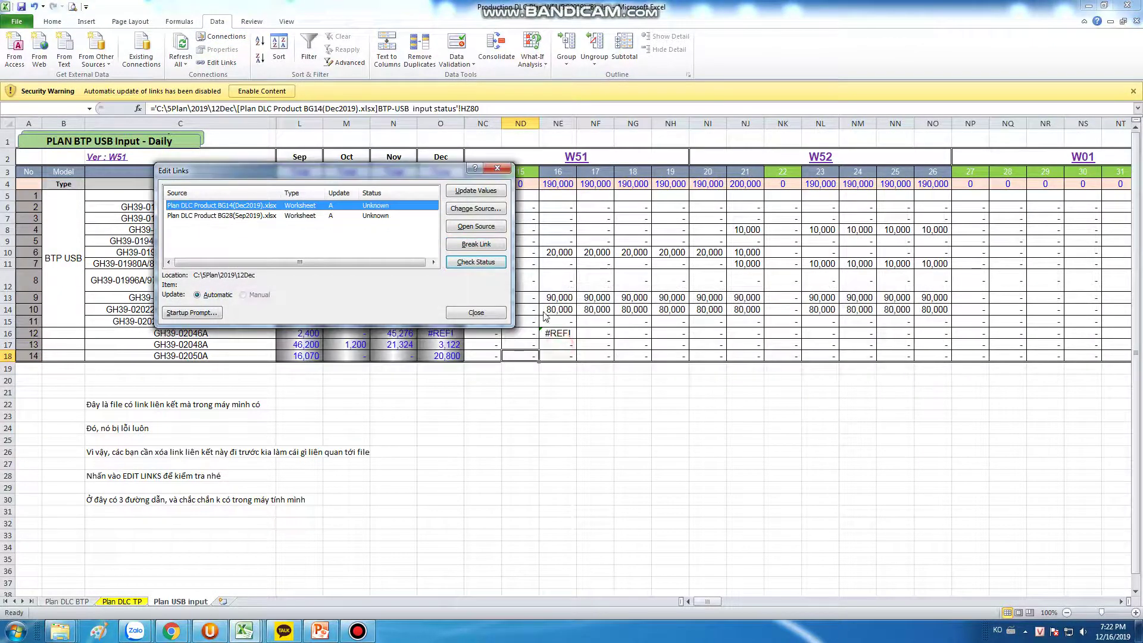
Step: Break the links to Plan DLC Product BG14(Dec2019).xlsx and Plan DLC Product BG28(Sep2019).xlsx together, and close Edit Links
left_click_drag(277, 236, 232, 206)
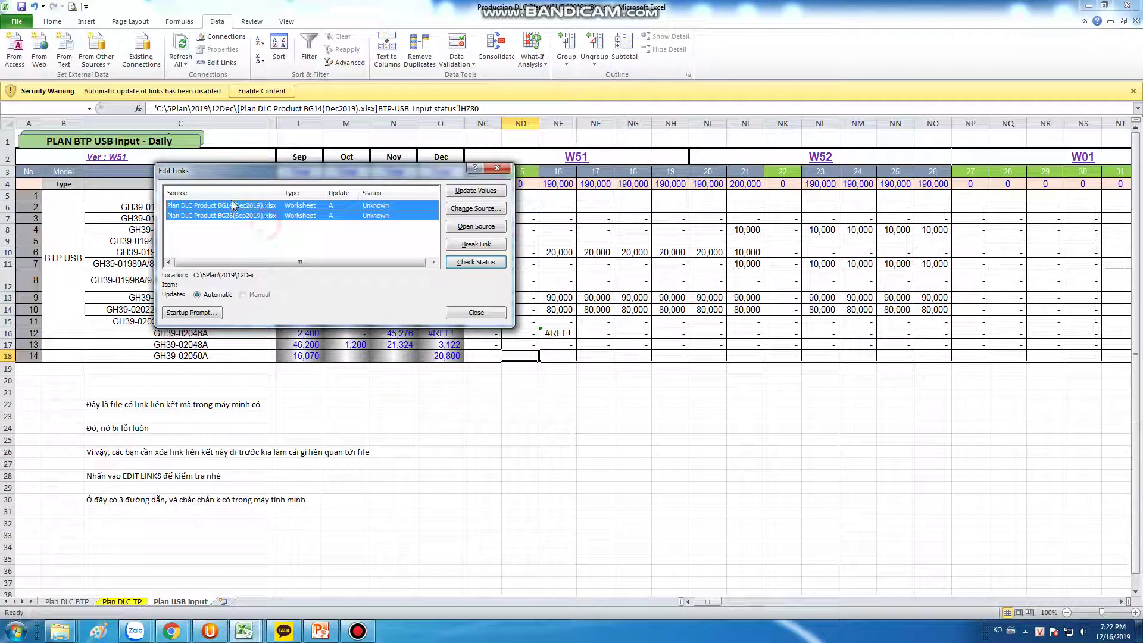
left_click(505, 249)
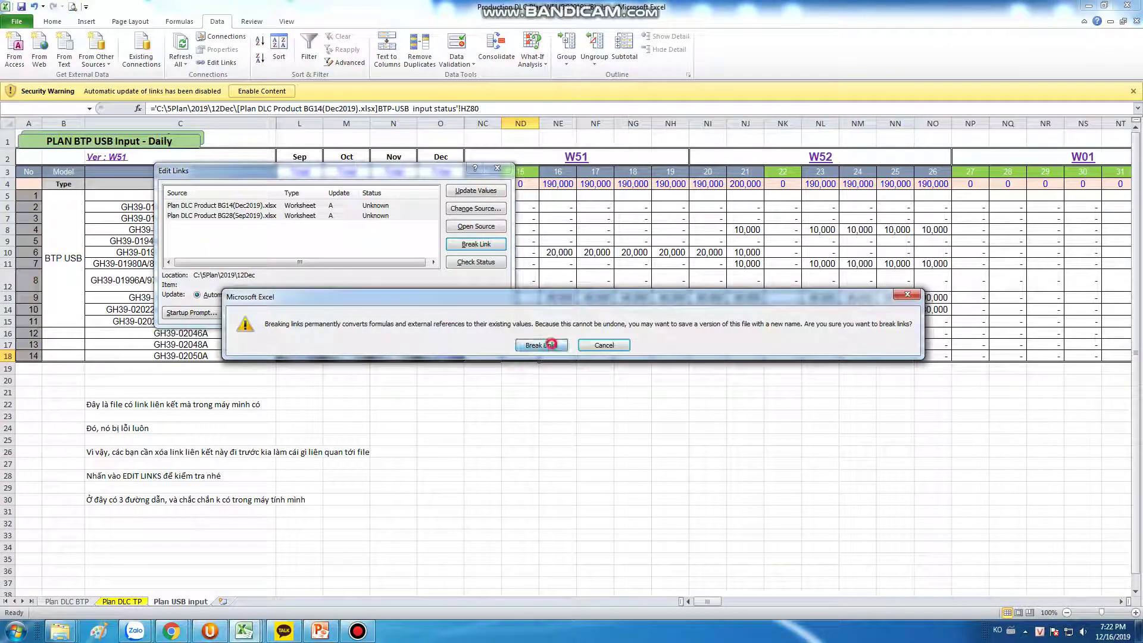
left_click(542, 346)
left_click(477, 311)
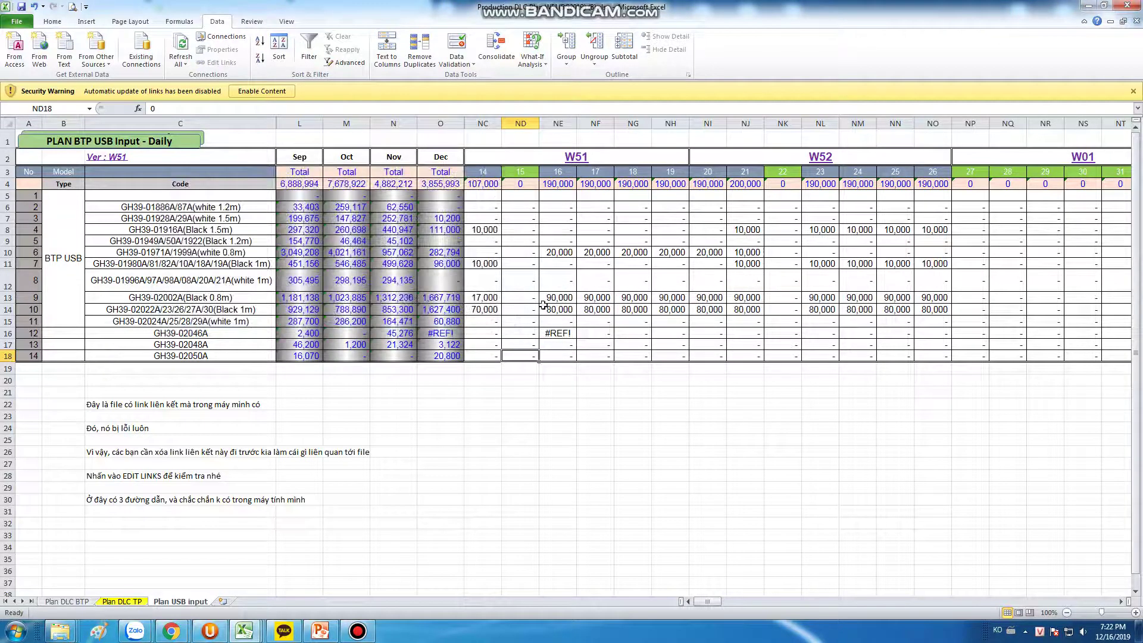
Step: Enter the note "Xong fiel đã ngon và có thể sử dụng !!" in cell C32
left_click(135, 523)
type("Xong fiol")
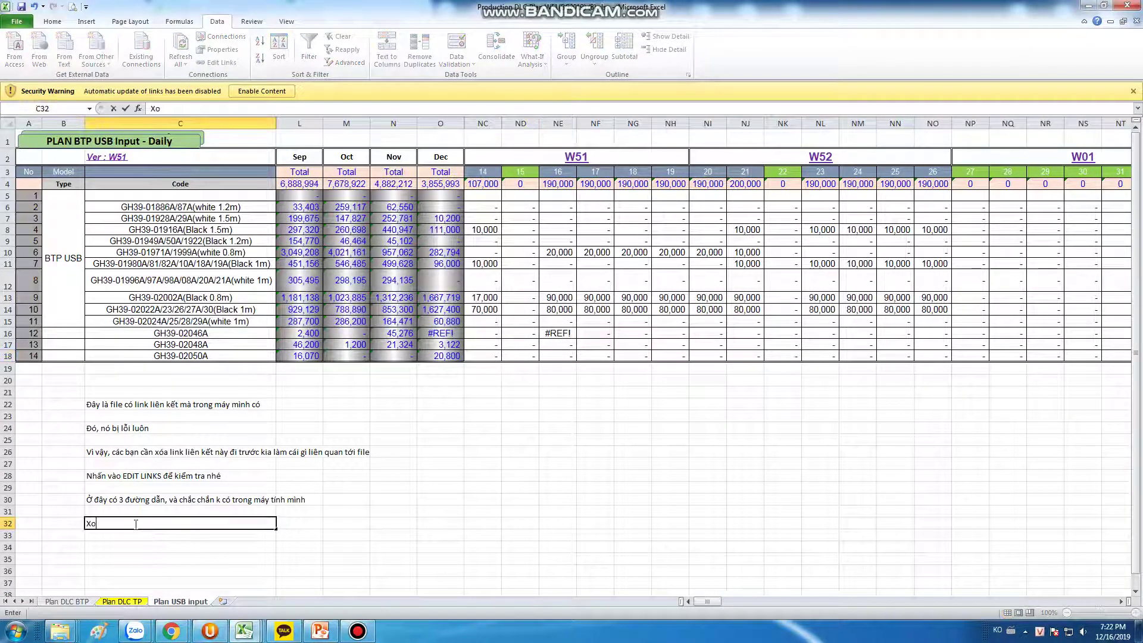
key("BackSpace")
type("el ddax ngo")
type("n và có thê sử")
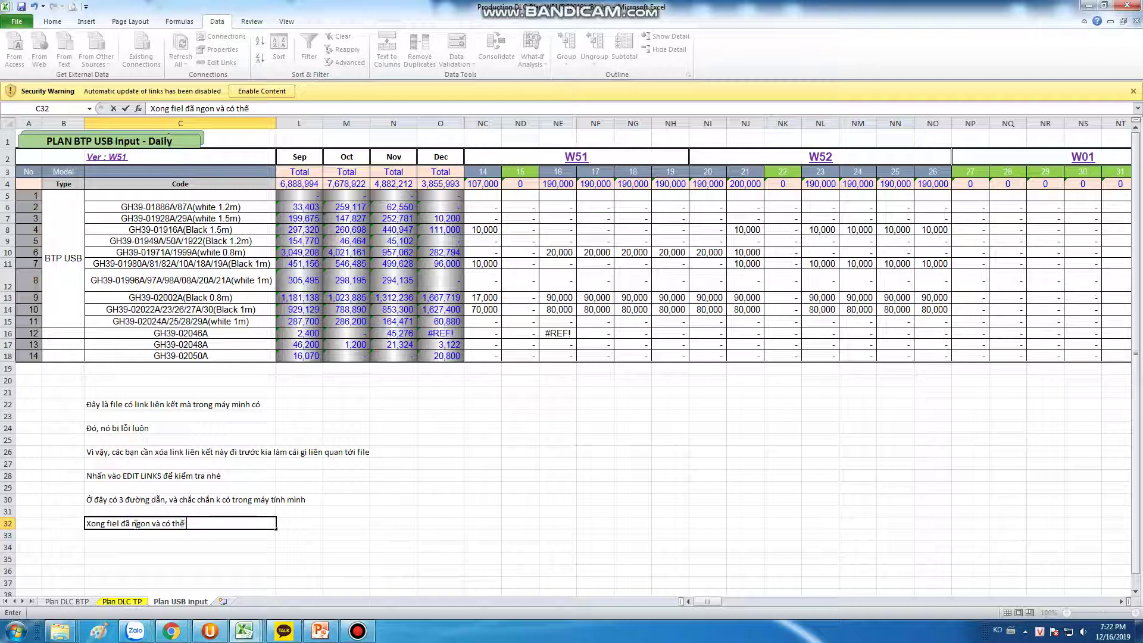
type(" sử dụng !!")
key("Return")
left_click(135, 524)
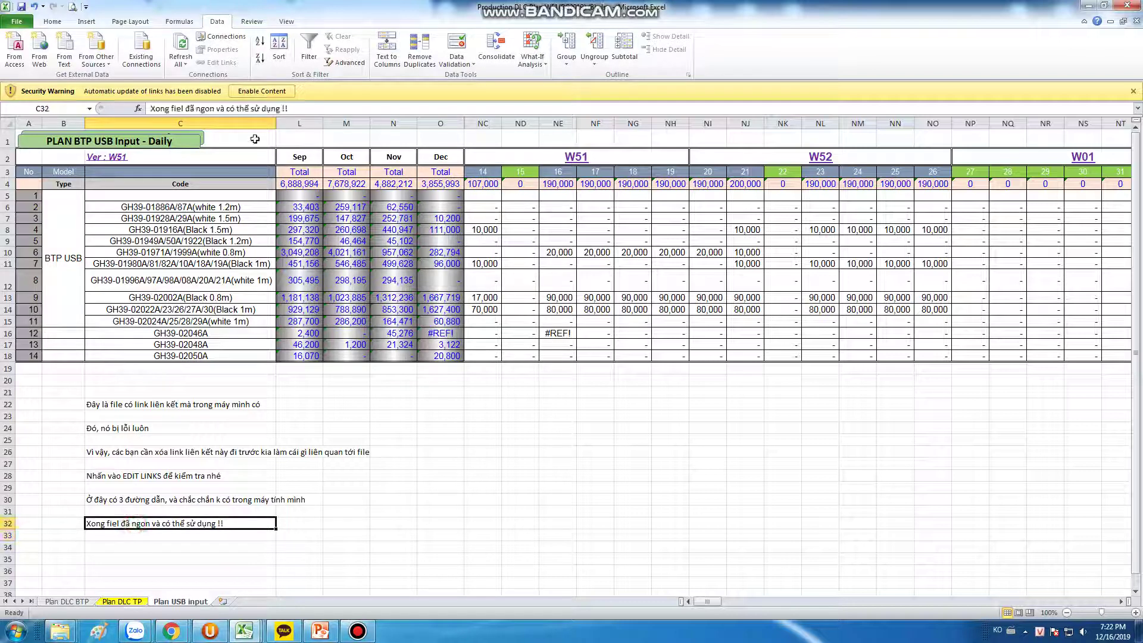
left_click_drag(309, 112, 142, 67)
left_click(530, 524)
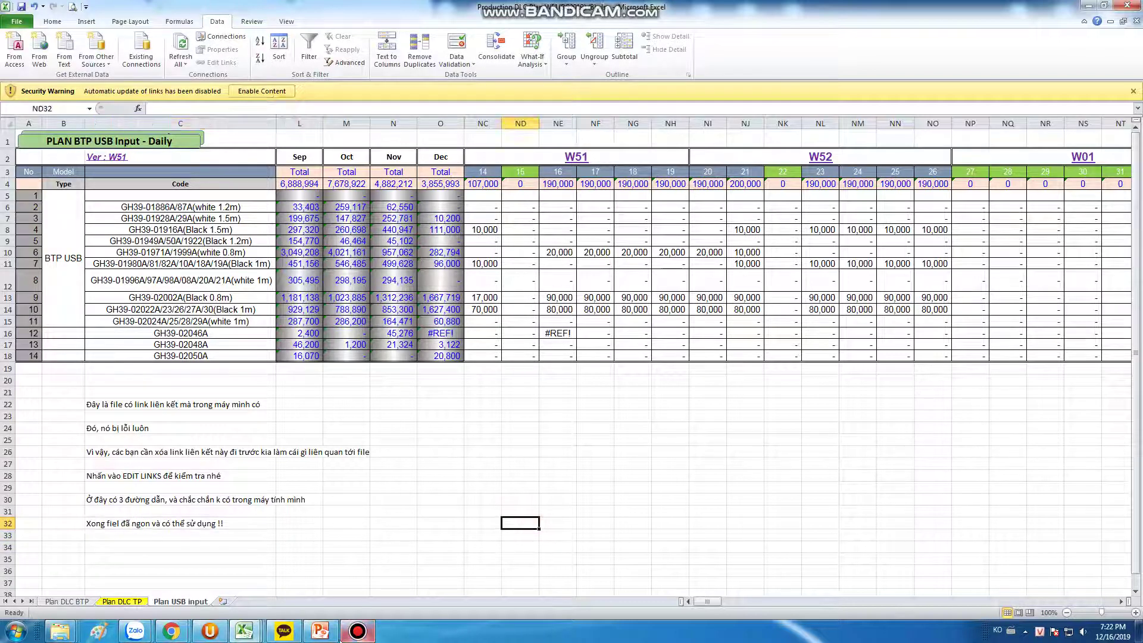
Step: Switch to PowerPoint and present slide 5, "2. Khi GỬI file dữ liệu cho người khác", revealing its points through "Ví Dụ"
mouse_move(320, 631)
left_click(314, 546)
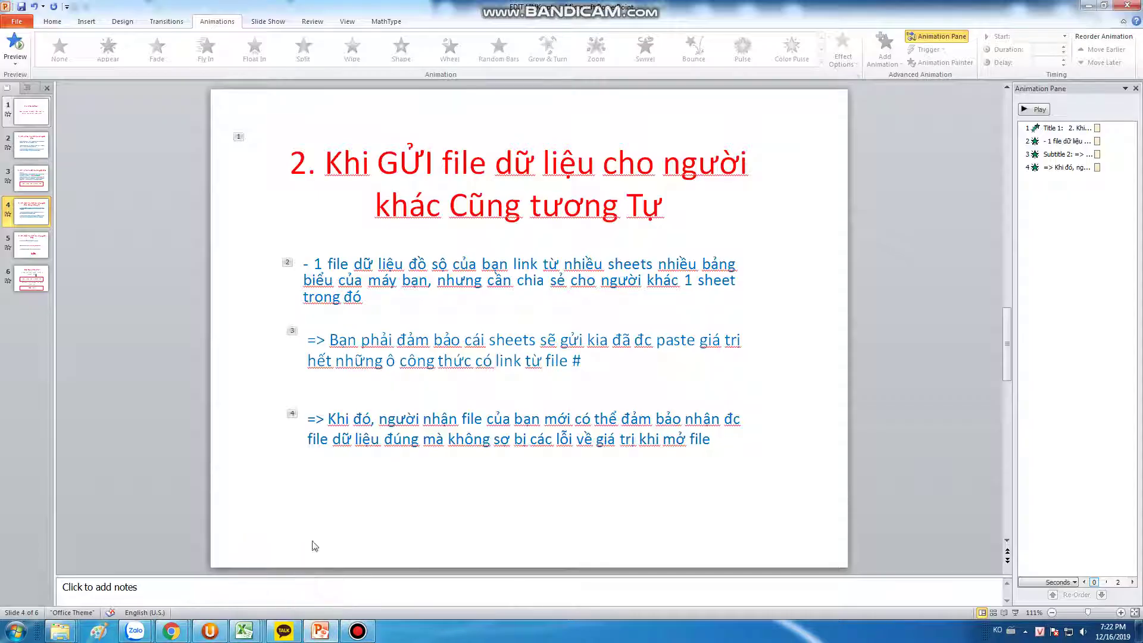
left_click(43, 247)
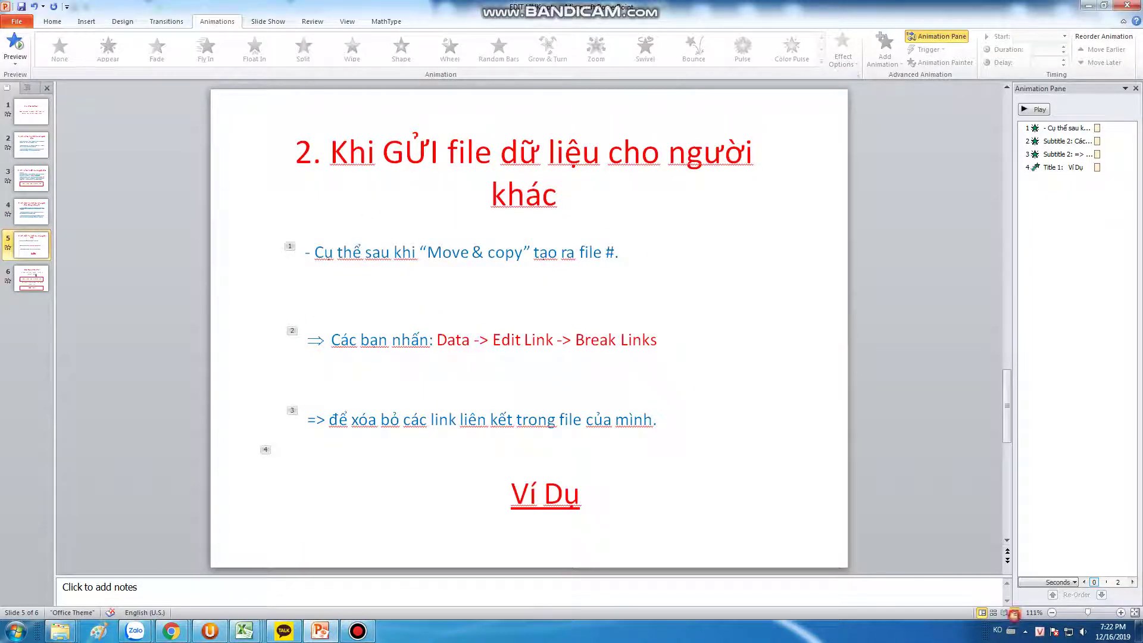
left_click(1015, 613)
left_click(620, 316)
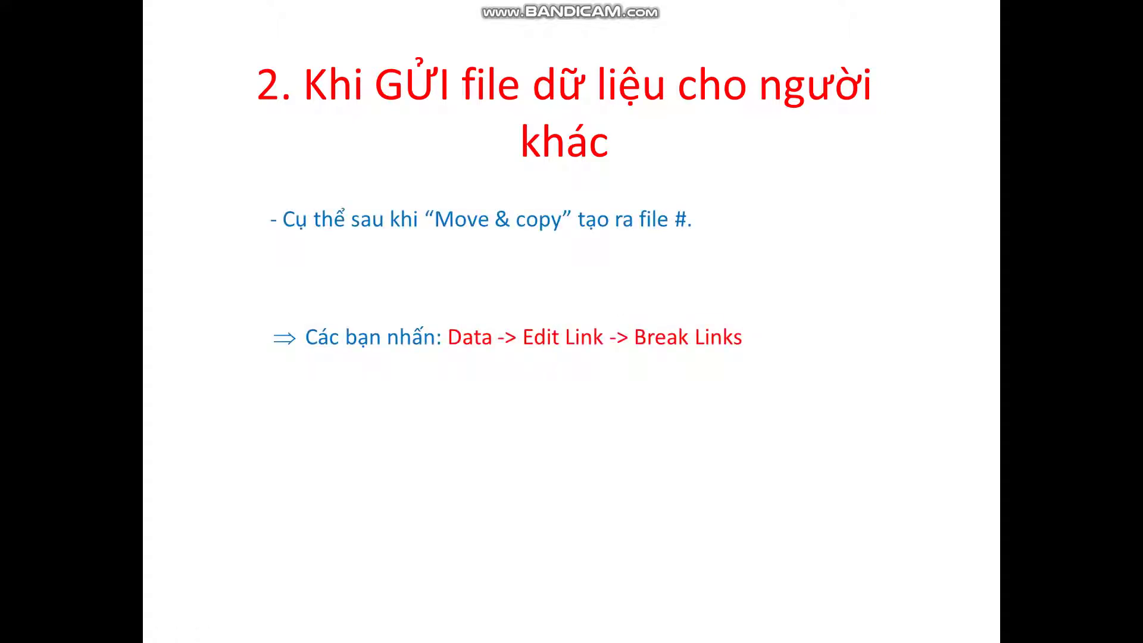
left_click(779, 341)
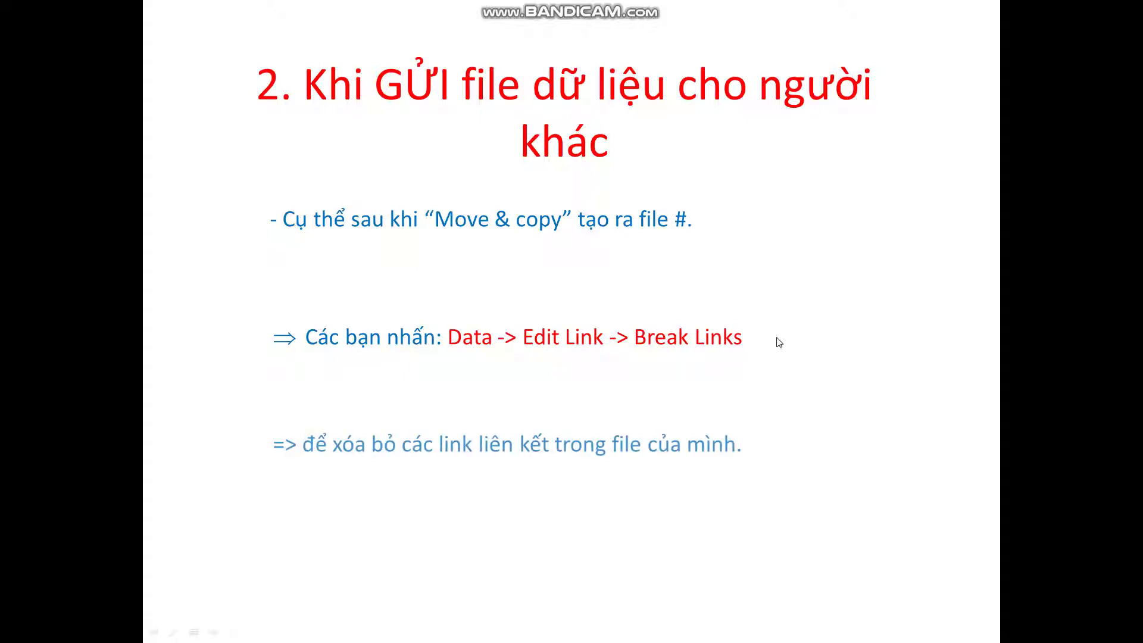
left_click(738, 503)
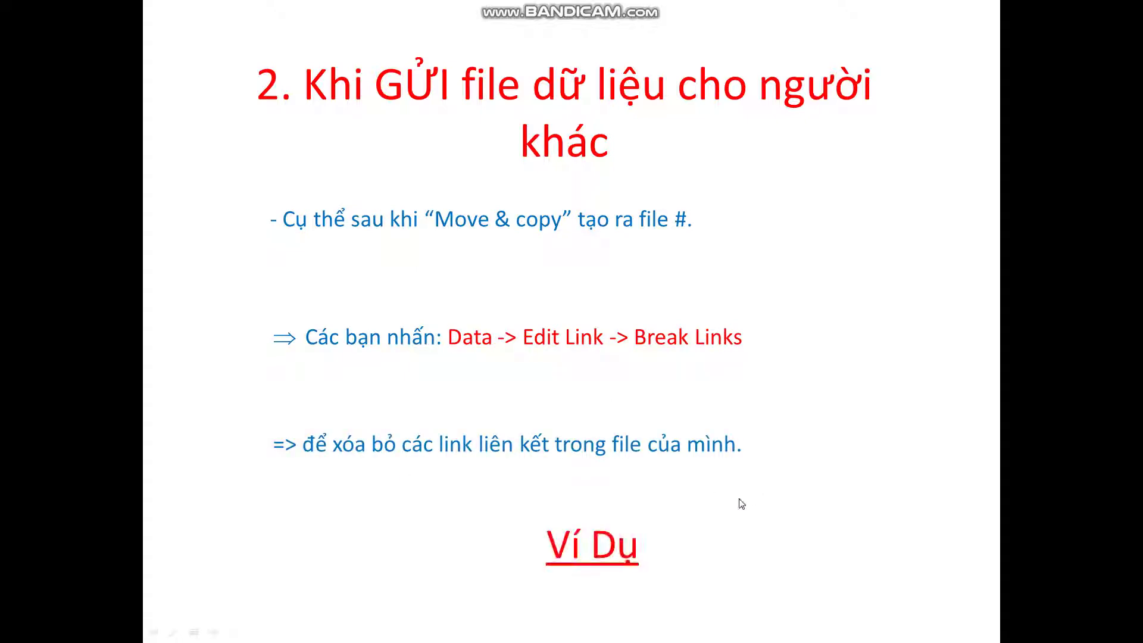
left_click(777, 204)
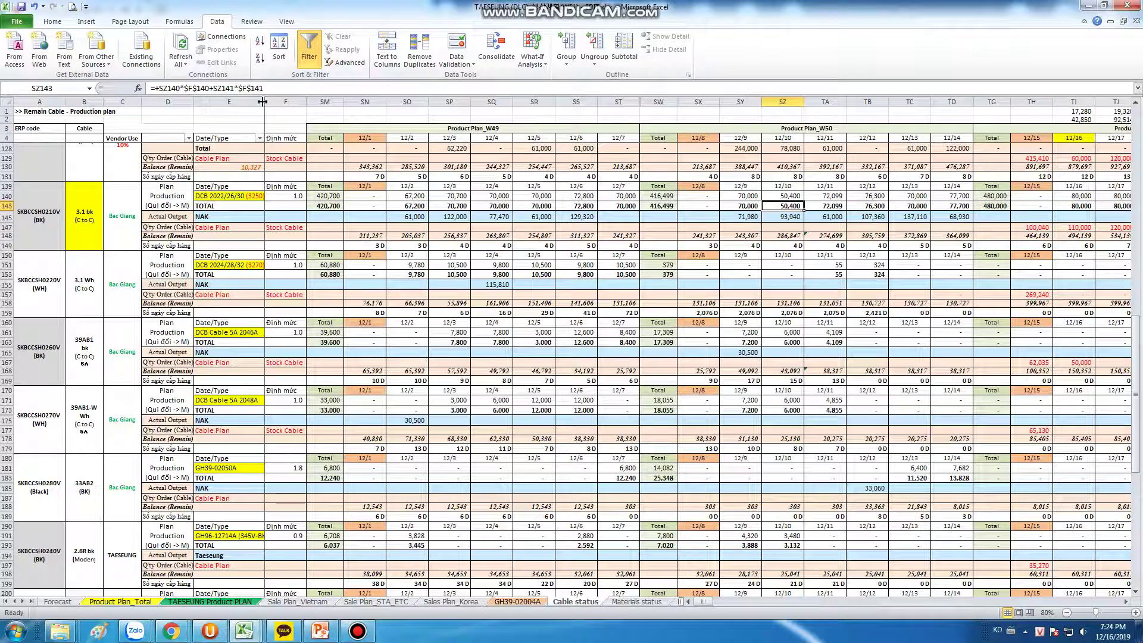
Step: Set the font size of cell E1 on the Cable status sheet to 16
left_click(225, 114)
left_click(52, 21)
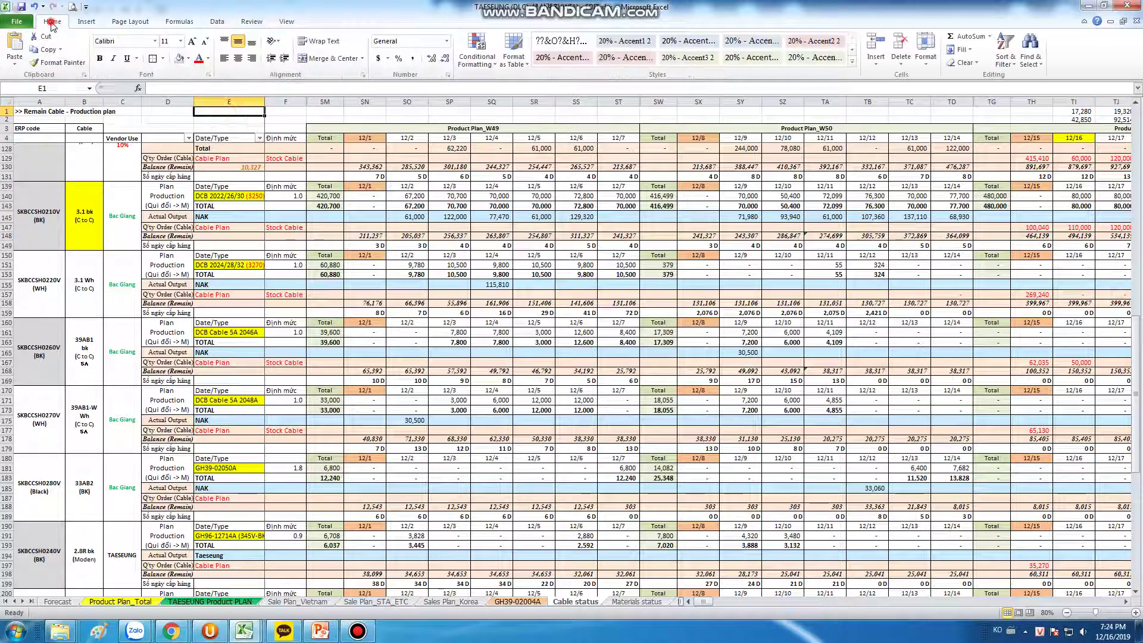
left_click(180, 41)
left_click(169, 119)
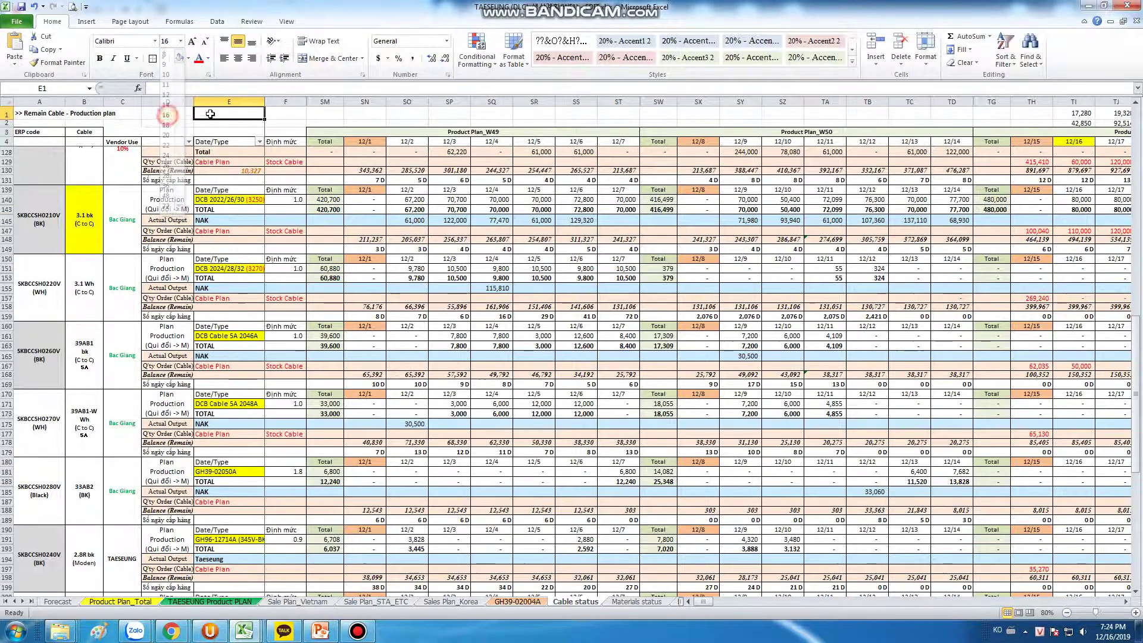
Step: Enter the note "Mình cần gửi file này cho sếp của mình!" in cell E1 of the Cable status sheet
type("Minh")
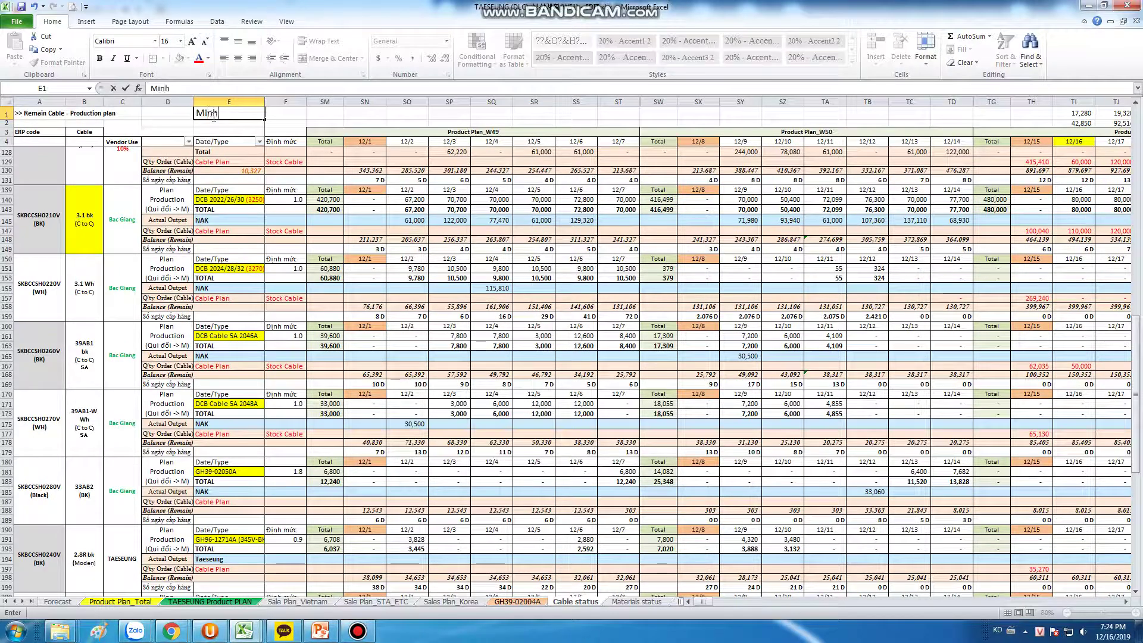
type(" cần gửi")
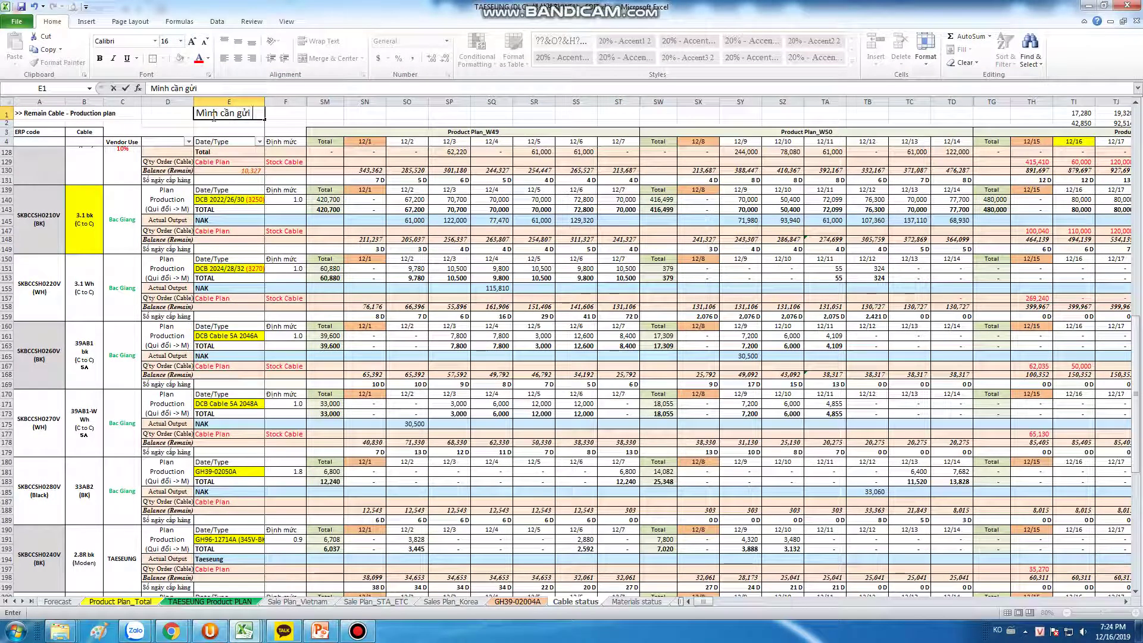
type("le này cho")
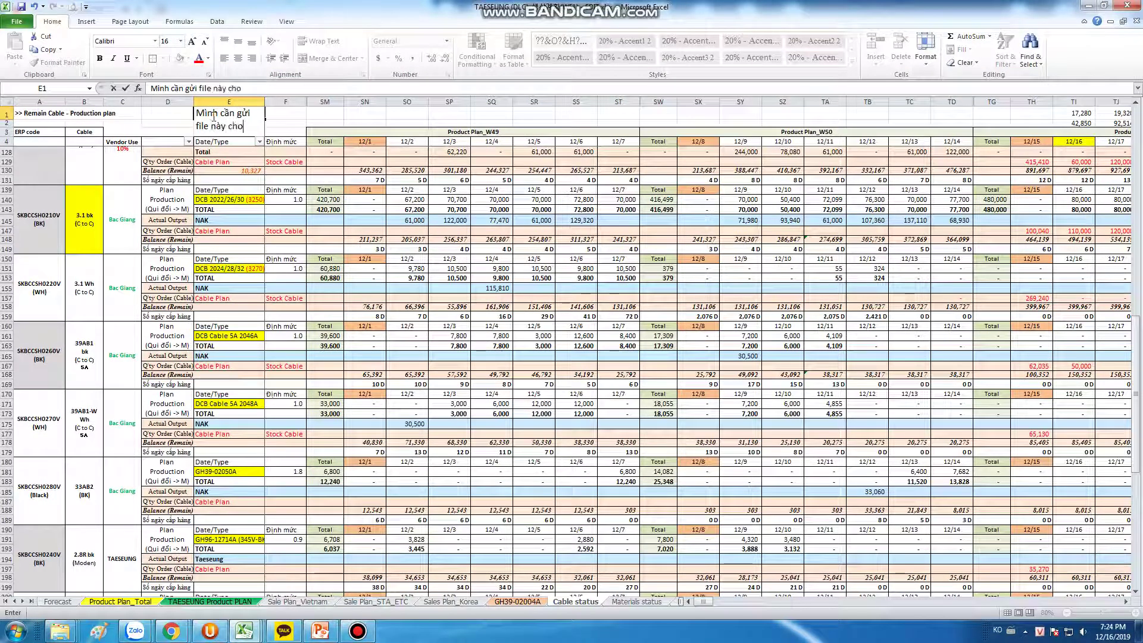
type(" sếp của")
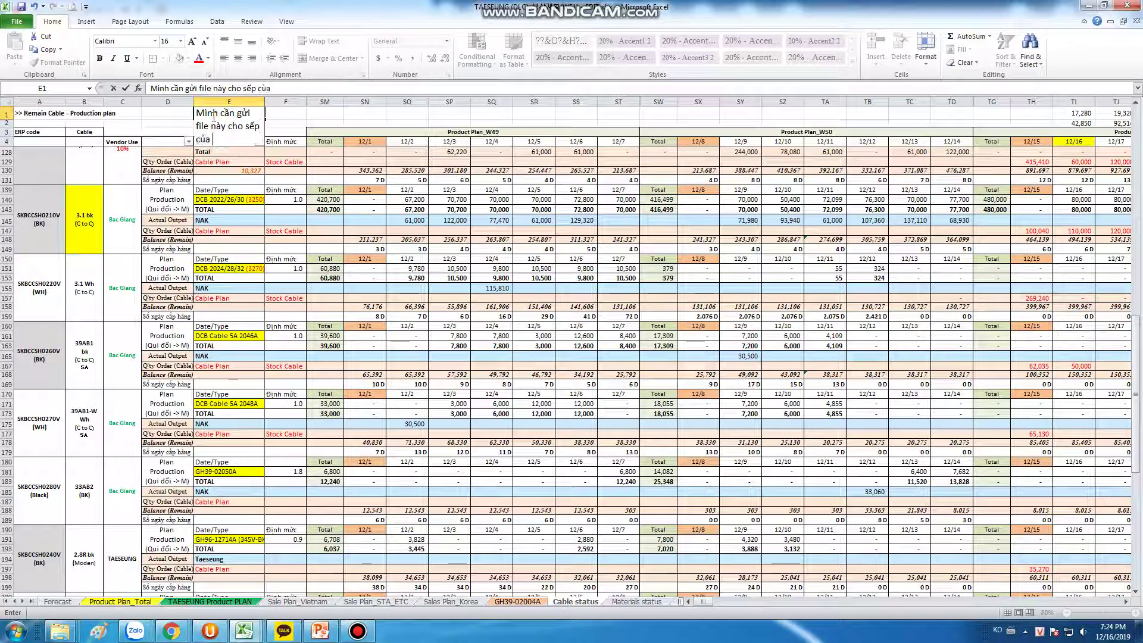
type(" minh")
key("Return")
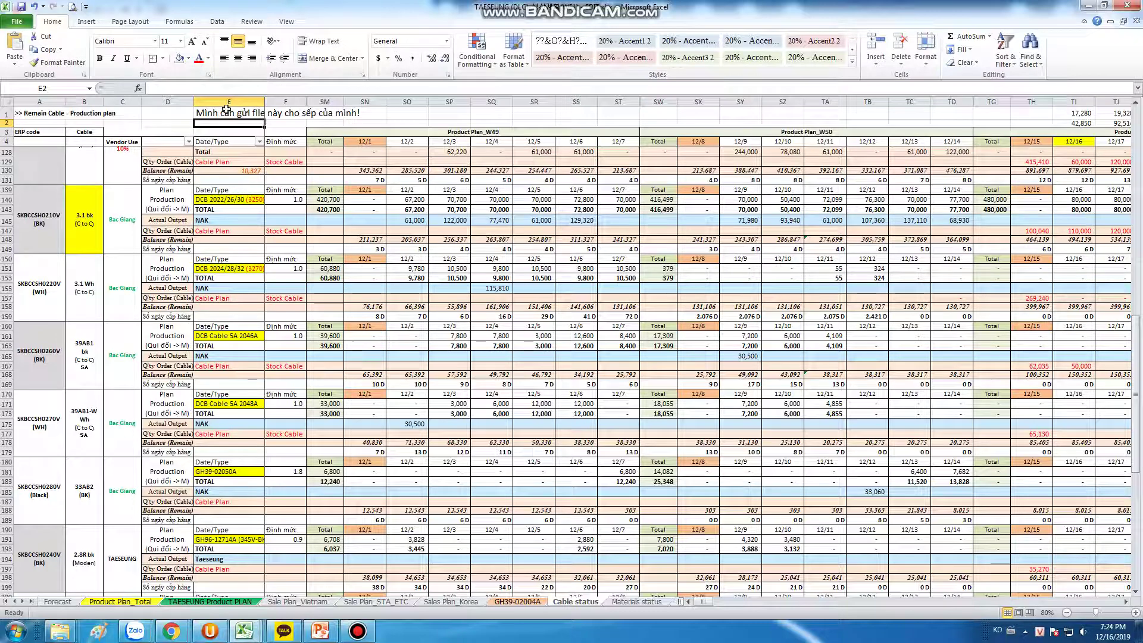
Step: Replace the note in cell E1 with "B1: tạo file"
left_click(228, 114)
key("Delete")
type("B")
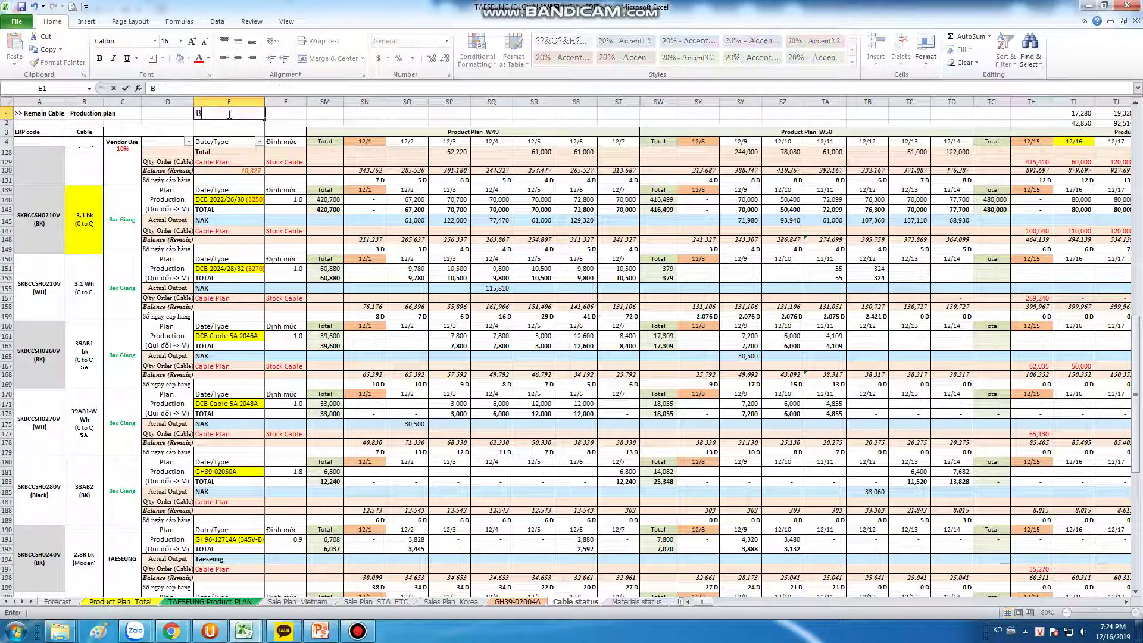
type("1: tao file")
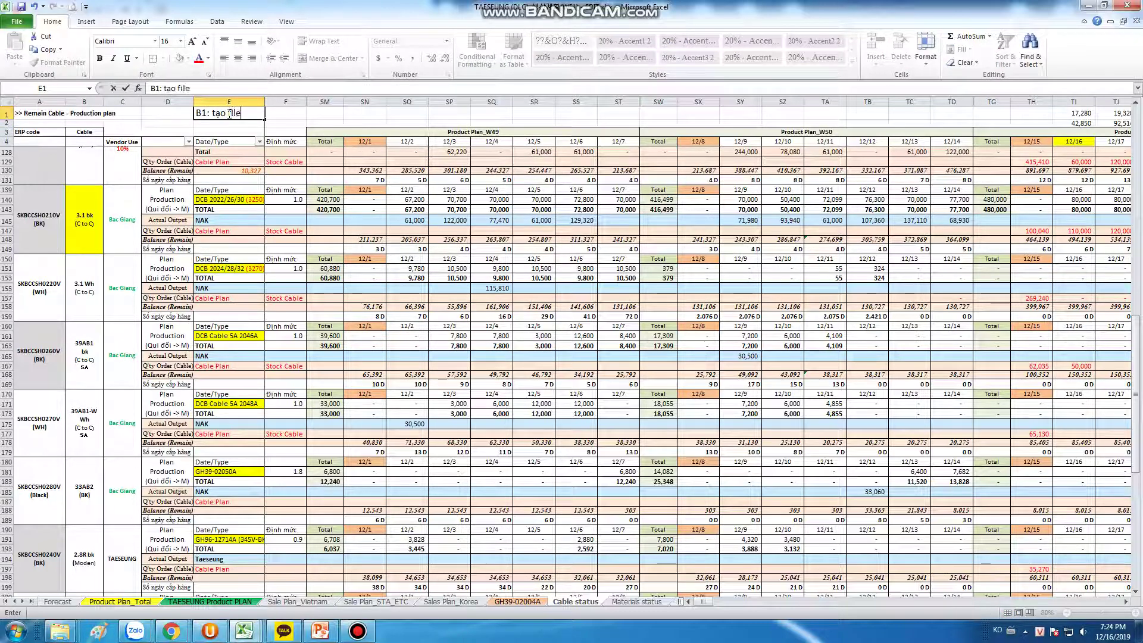
left_click(285, 171)
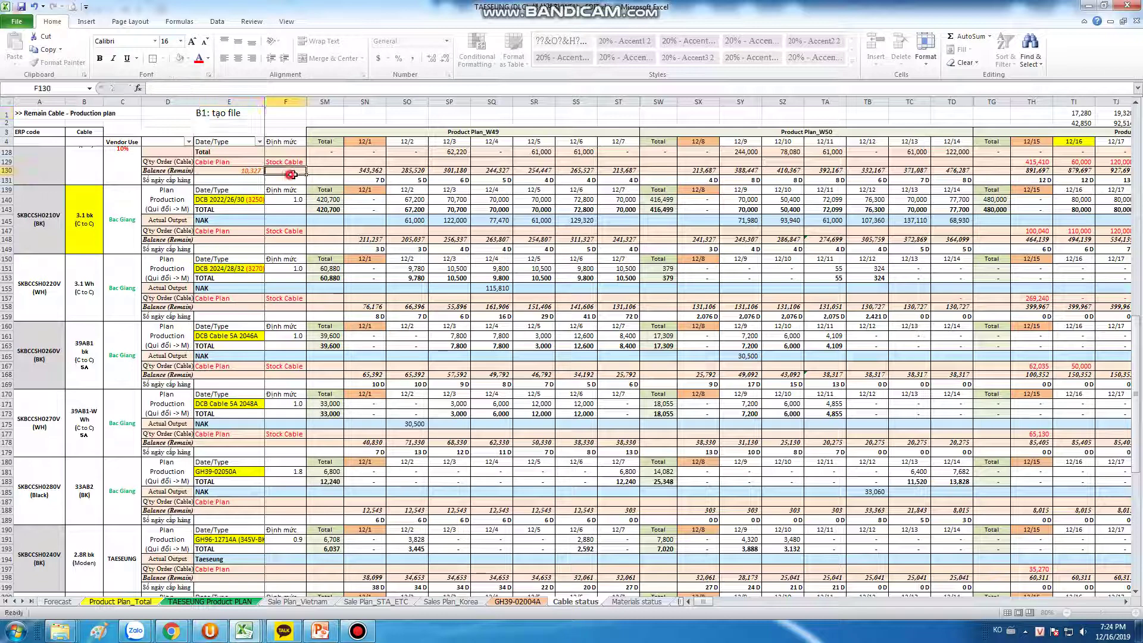
Step: Copy the Cable status sheet into a new workbook, keeping the original in place
right_click(591, 603)
left_click(607, 511)
left_click(549, 554)
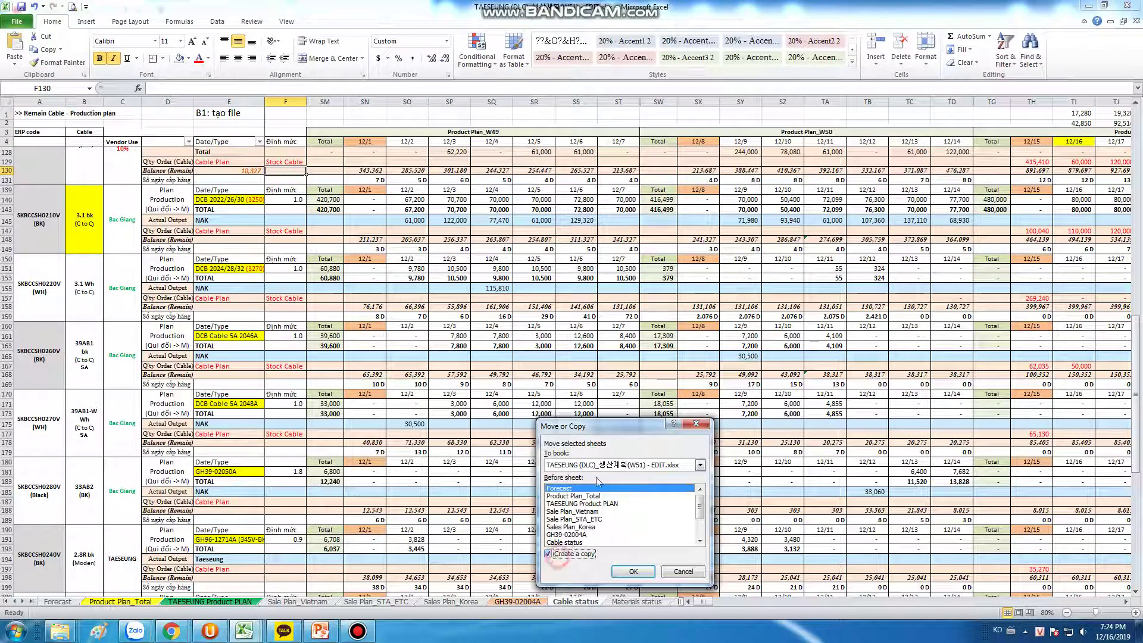
left_click(595, 465)
left_click(576, 476)
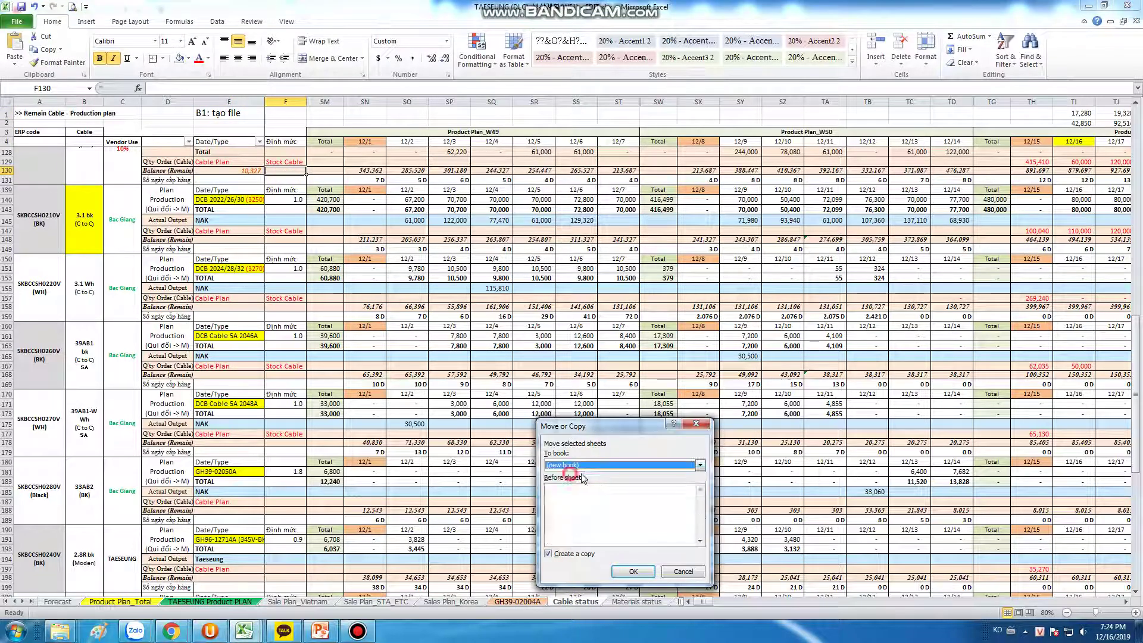
left_click(633, 571)
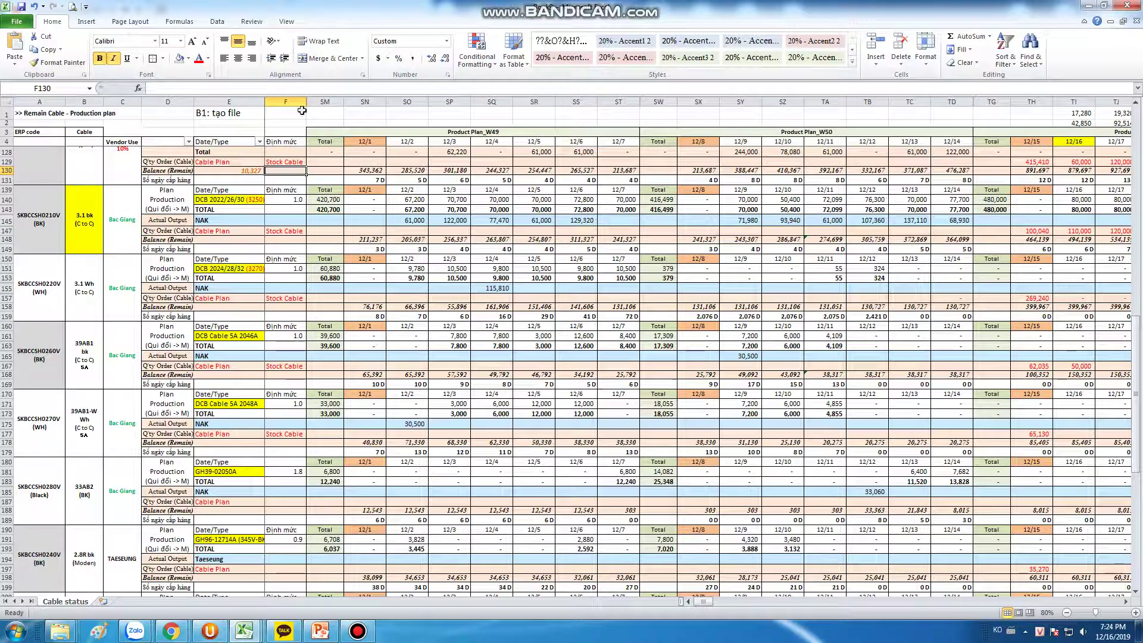
Step: Enter the note "Ok mình đã có file" in cell E1 of the new workbook
left_click(233, 113)
type("Ok min")
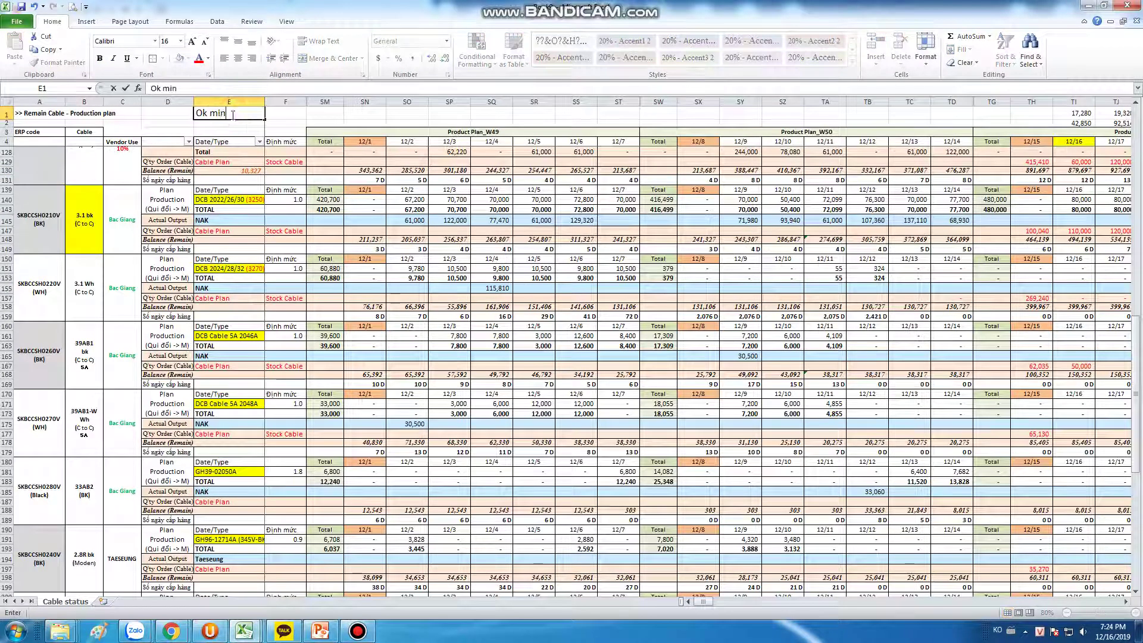
type("hf")
type(" đã có file\\")
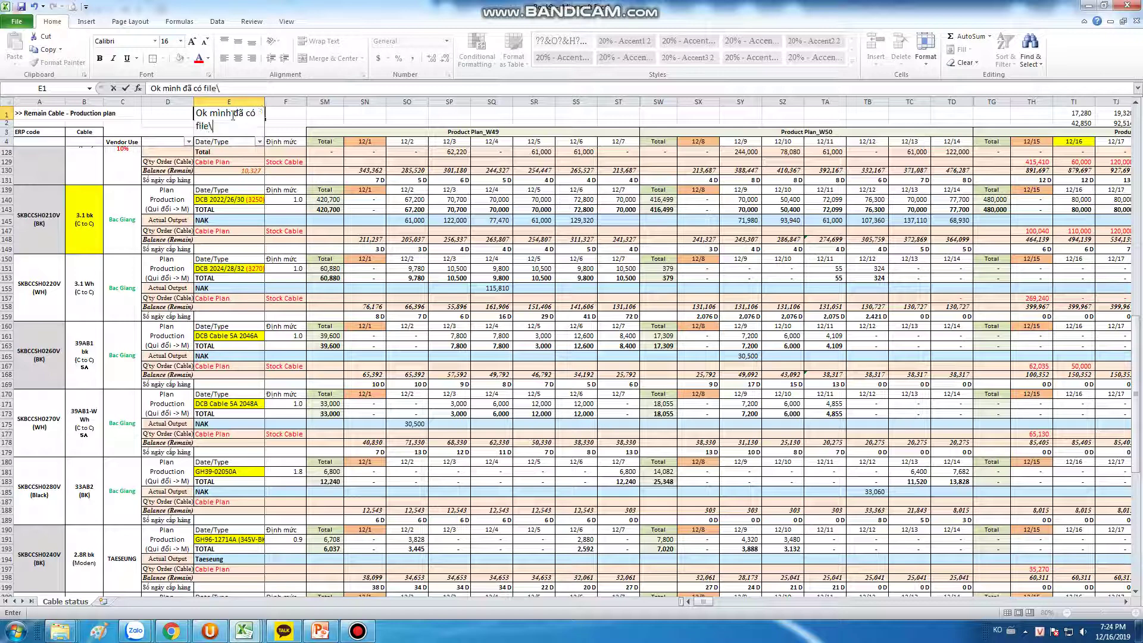
key("Return")
Step: Clear the note from cell E1 in the copied sheet
left_click(199, 111)
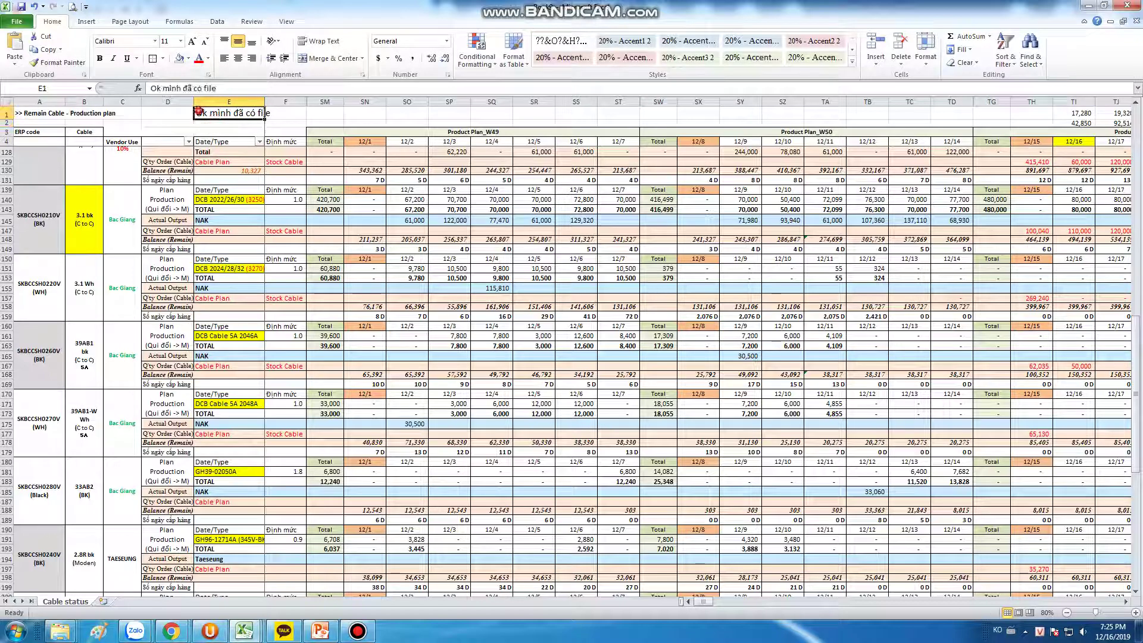
left_click(270, 85)
key("BackSpace")
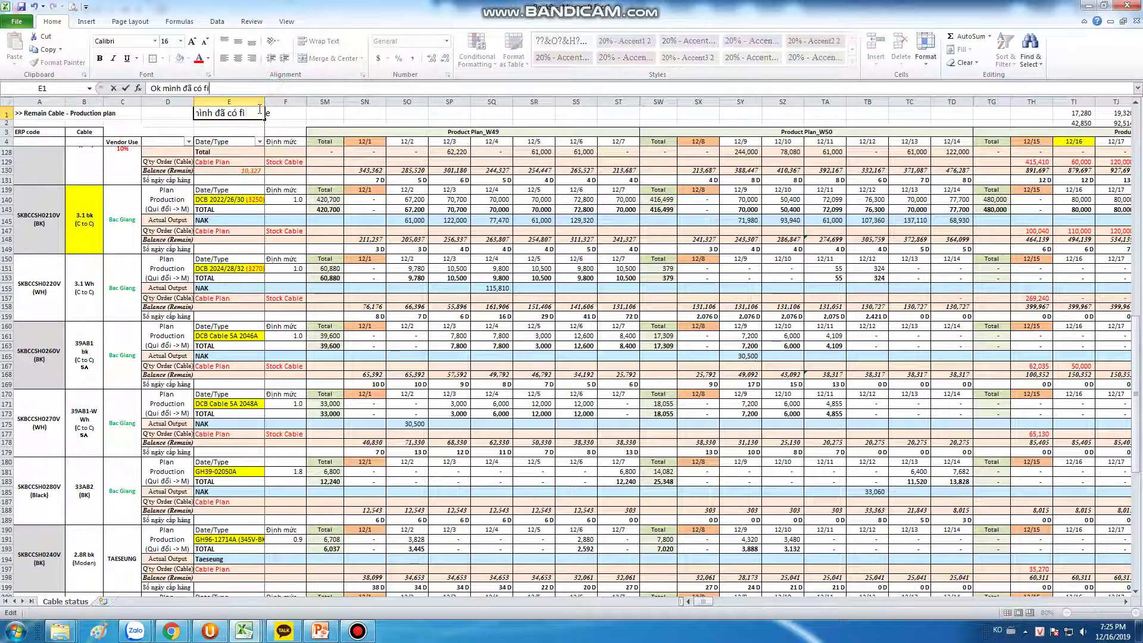
left_click_drag(223, 88, 89, 77)
key("BackSpace")
left_click(488, 187)
Step: Examine the plan cells of the copied sheet, including the formula in SO87, for references to the source workbook
left_click(514, 251)
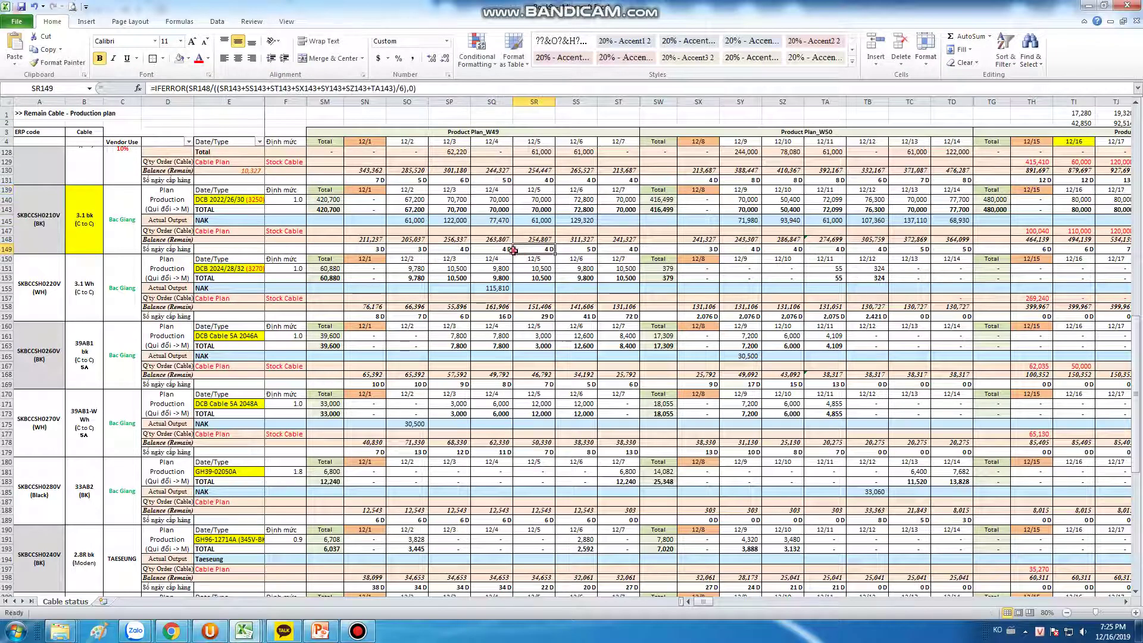
left_click(450, 231)
scroll(654, 244, "up", 12)
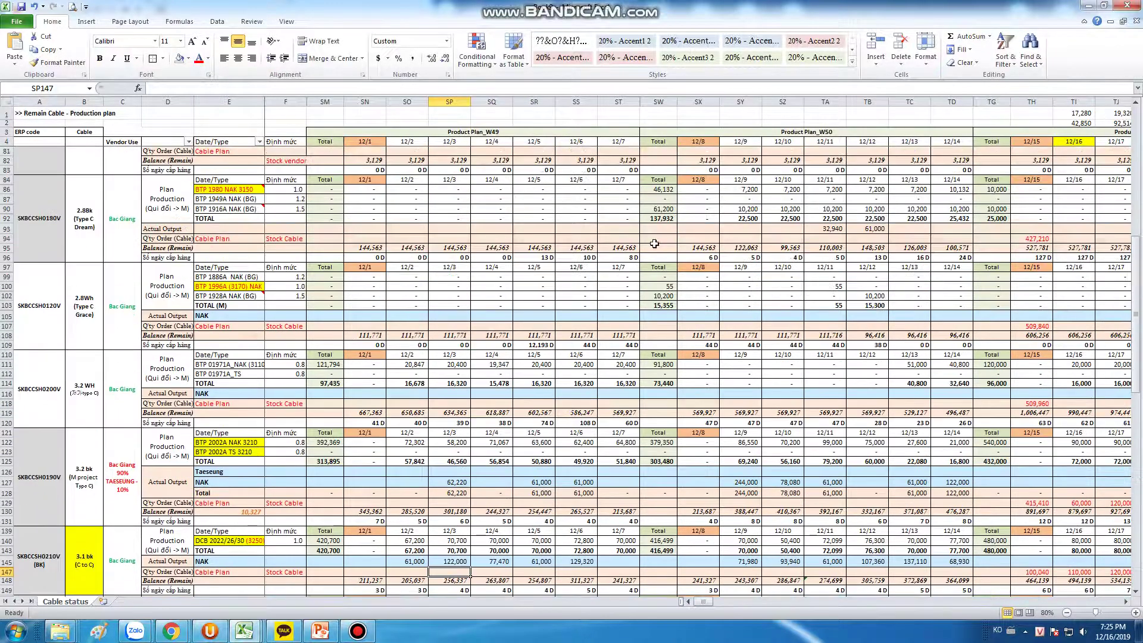
scroll(654, 244, "up", 3)
left_click(500, 278)
left_click(417, 278)
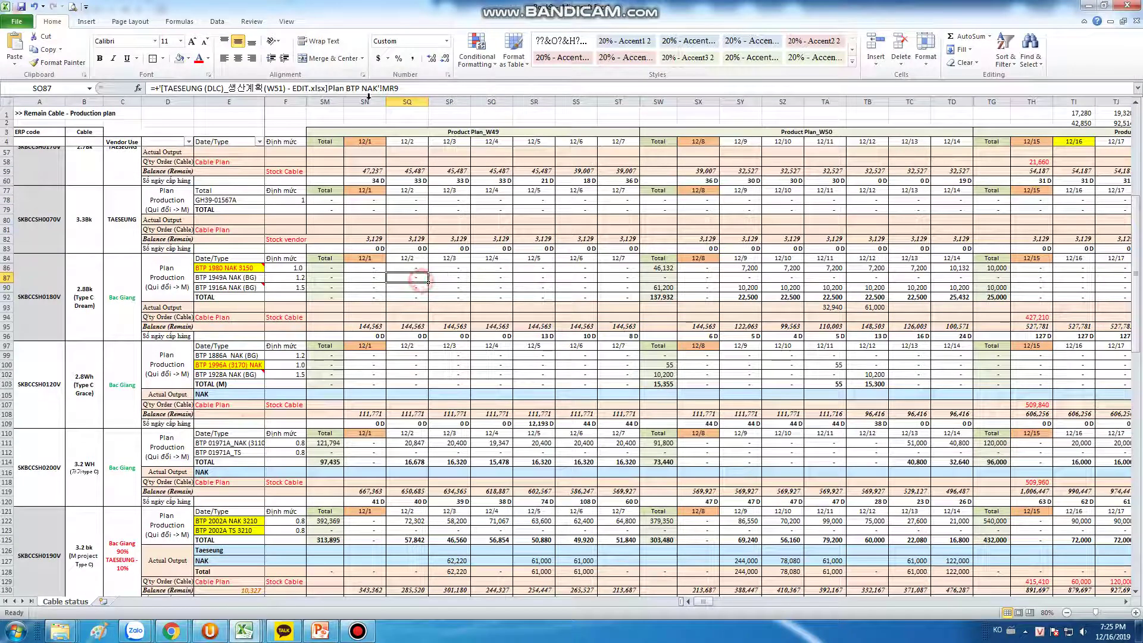
triple_click(434, 85)
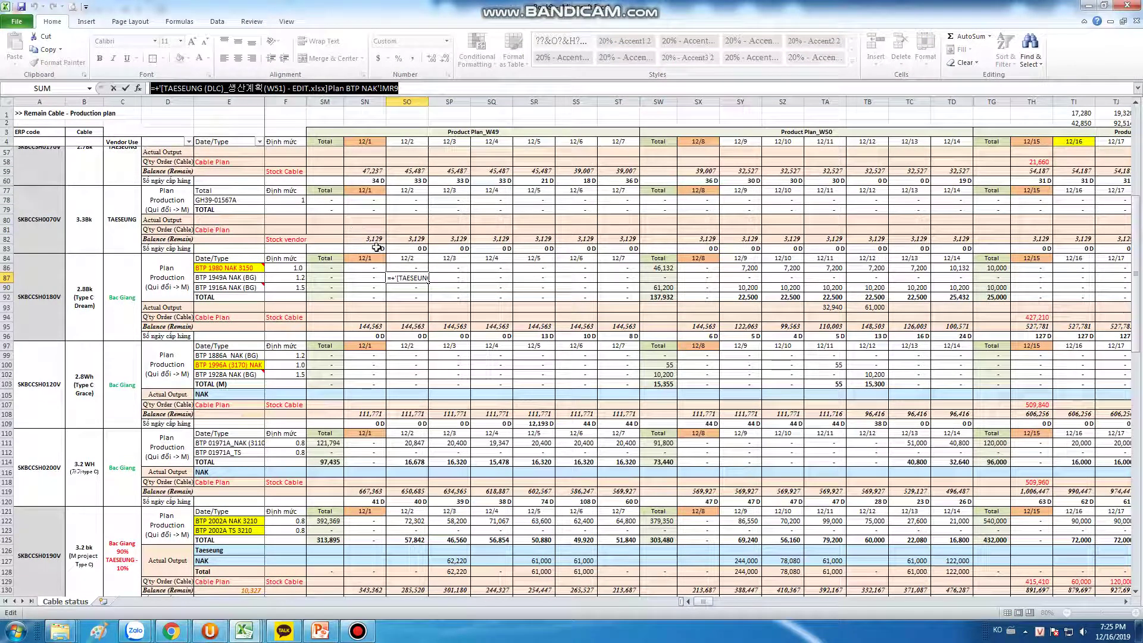
key("Return")
Step: Set cell SM1 to font size 22 and enter the note "Ở đây link nhiều chỗ => mình cần xóa link đi"
left_click(325, 113)
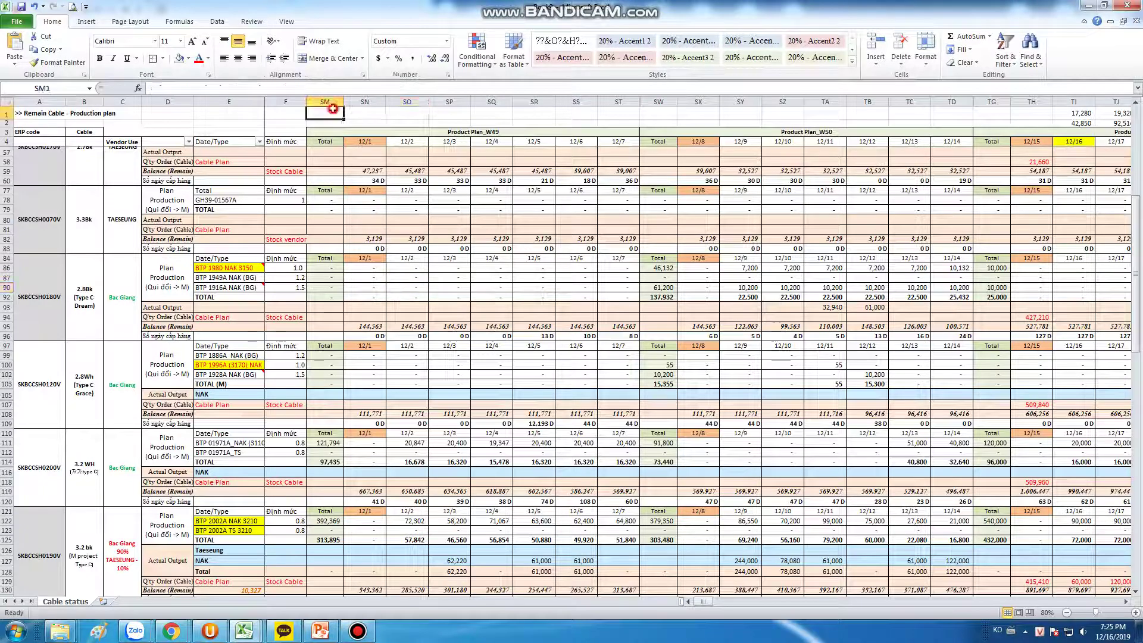
left_click(180, 41)
left_click(179, 142)
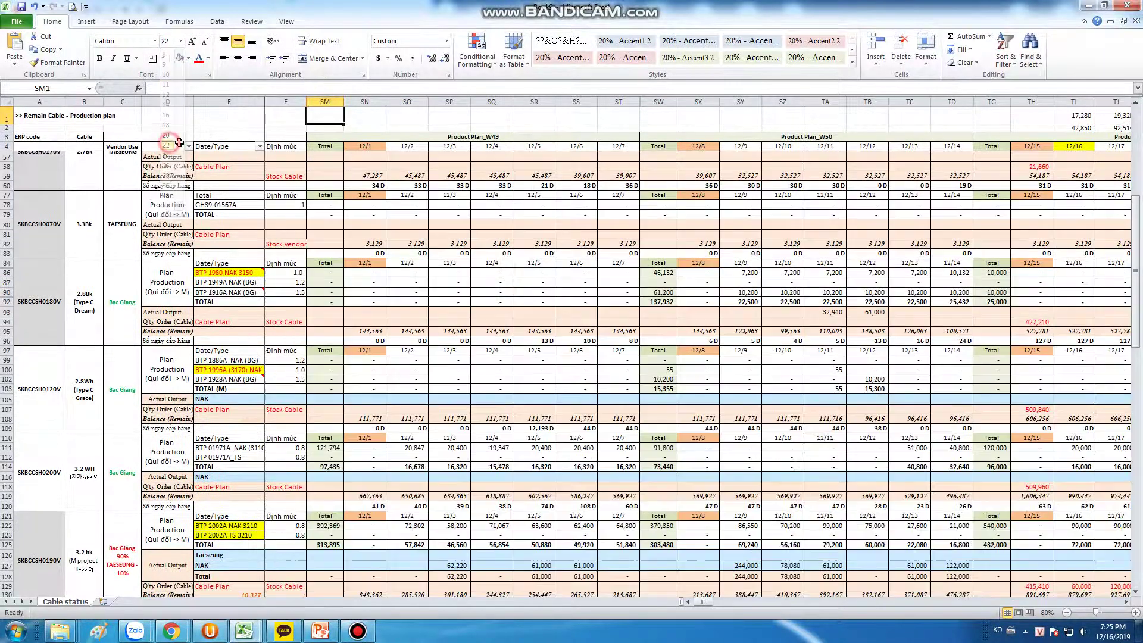
type("Ở đây link")
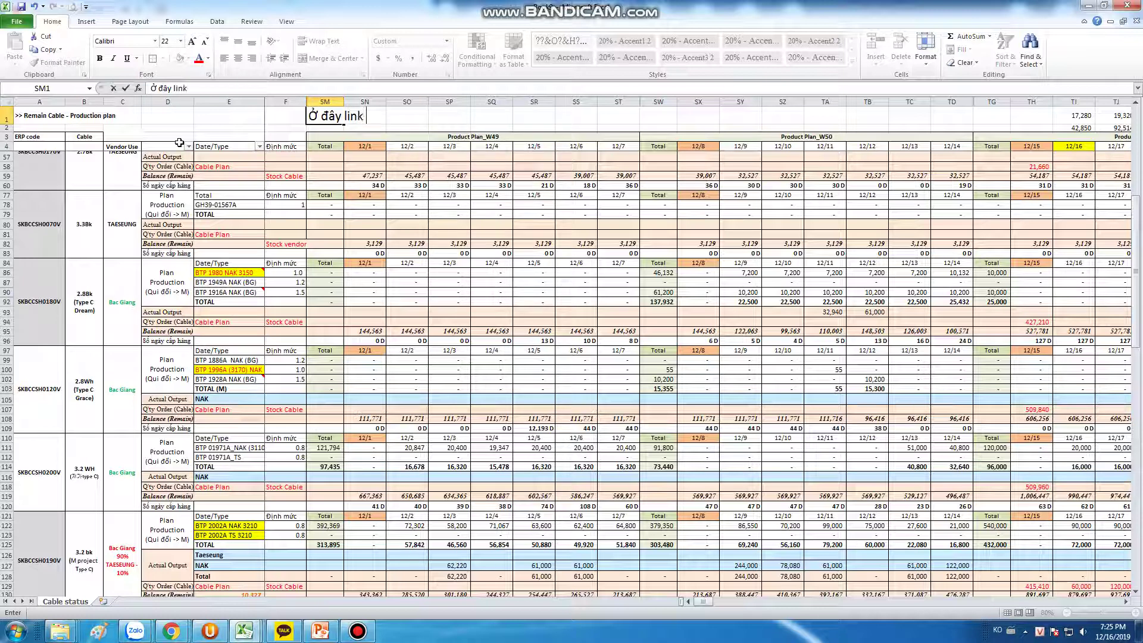
type(" nhiêu chô")
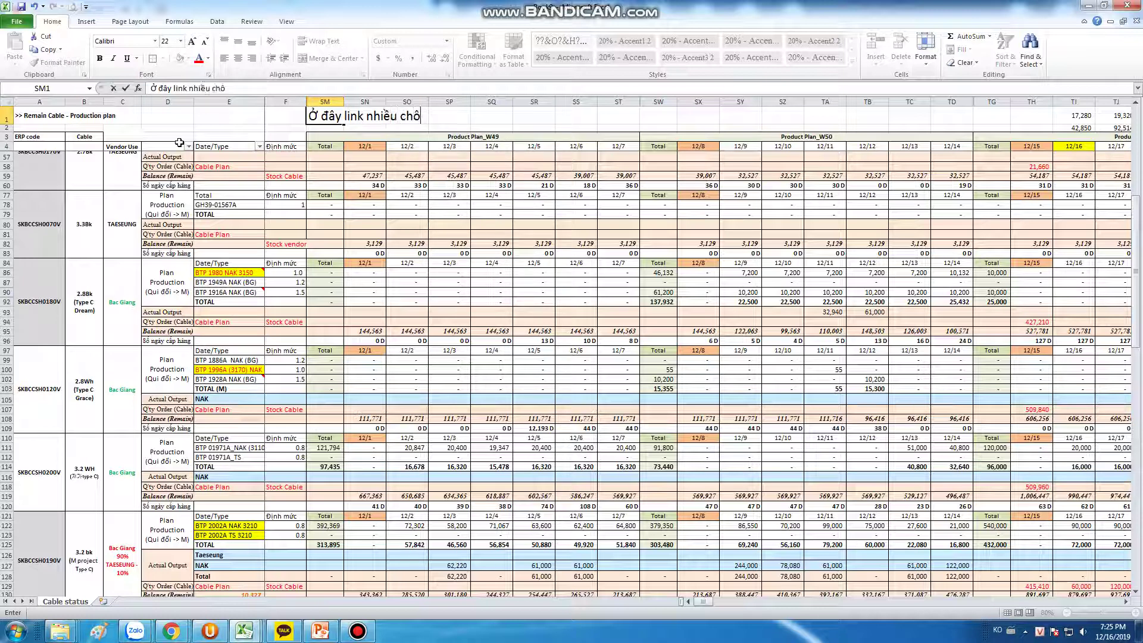
type(" => mình")
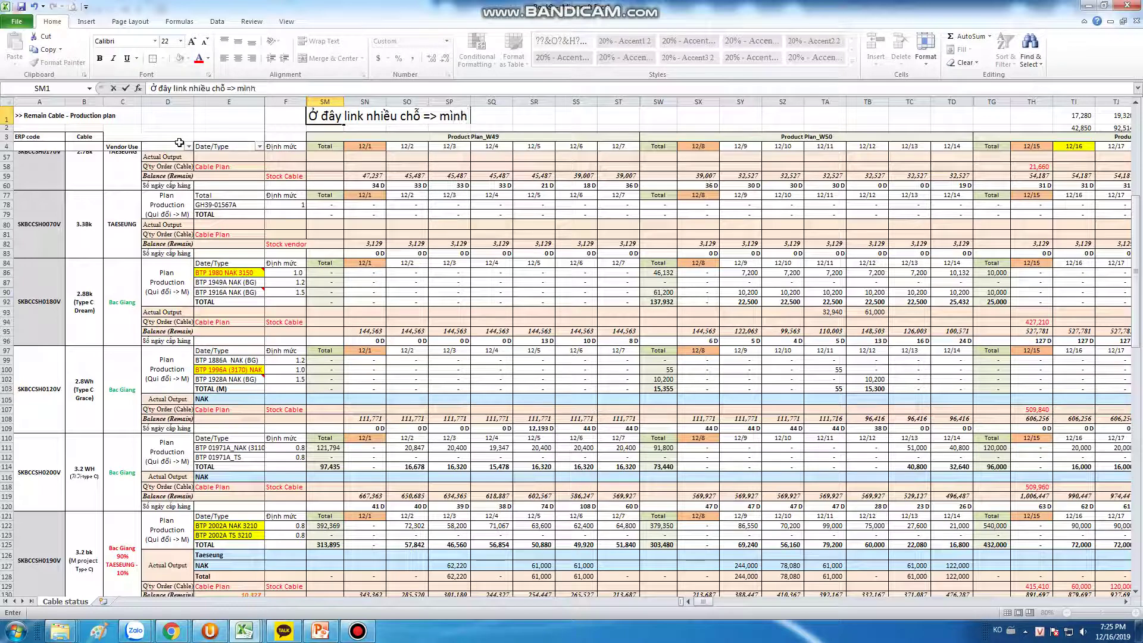
type(" cần xóa link đi")
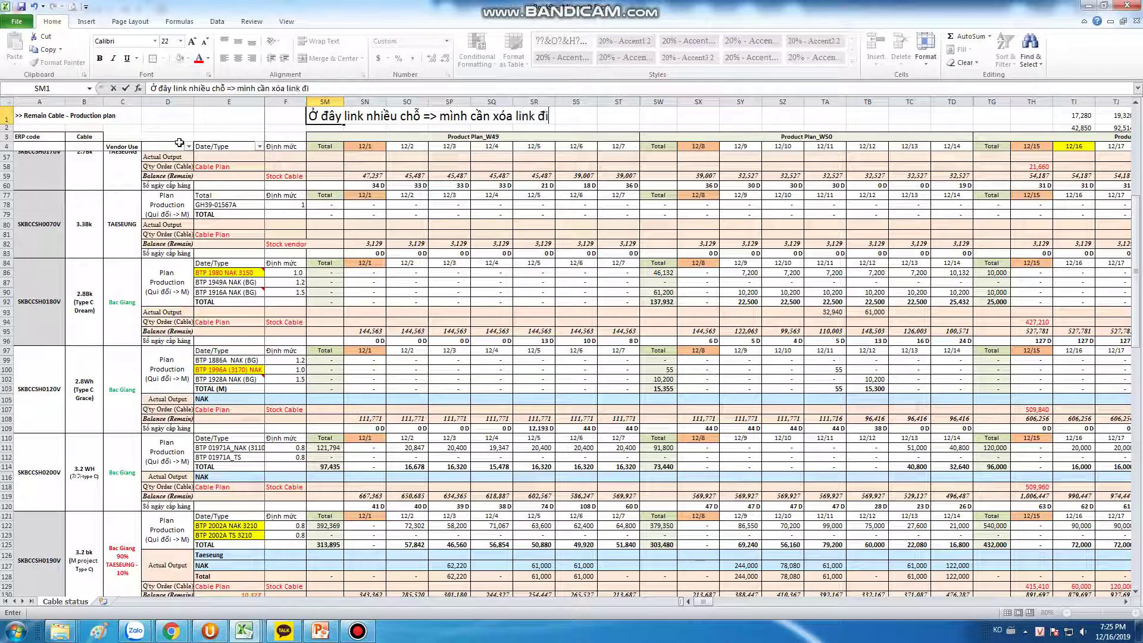
key("Return")
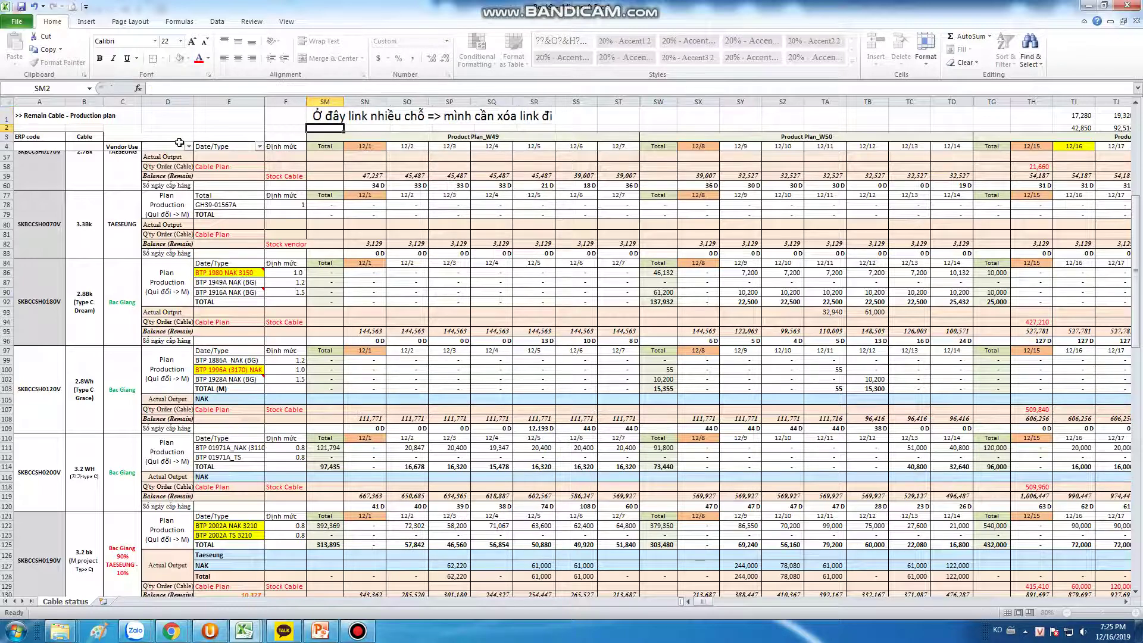
Step: Break the link to TAESEUNG (DLC)_생산계획(W51) - EDIT.xlsx in the new workbook, and close Edit Links
left_click(417, 272)
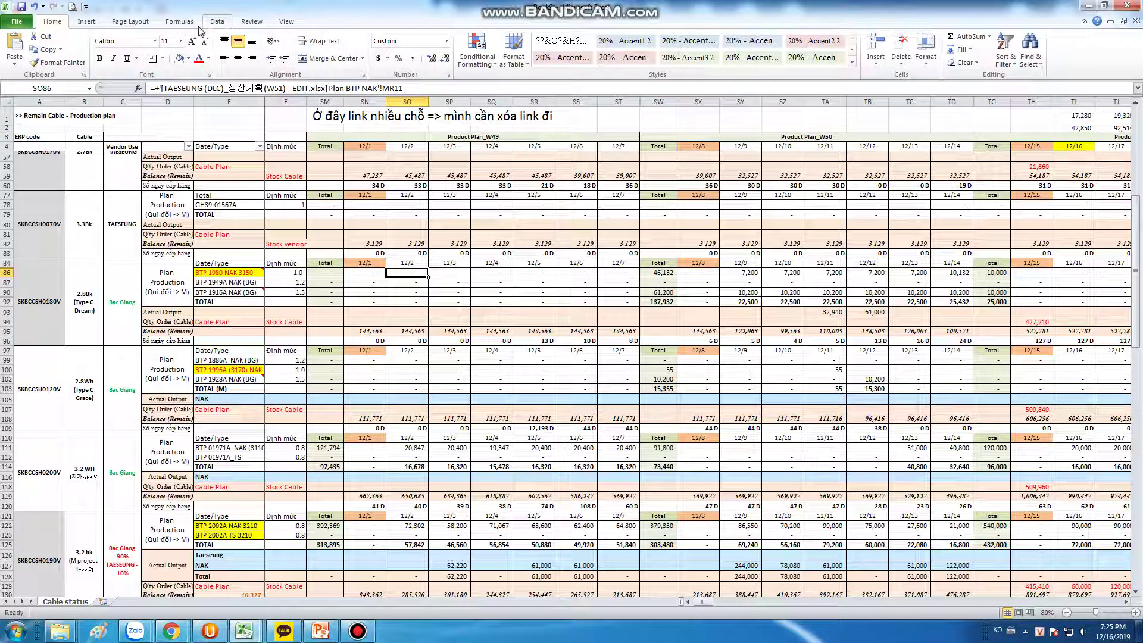
left_click(216, 23)
left_click(220, 62)
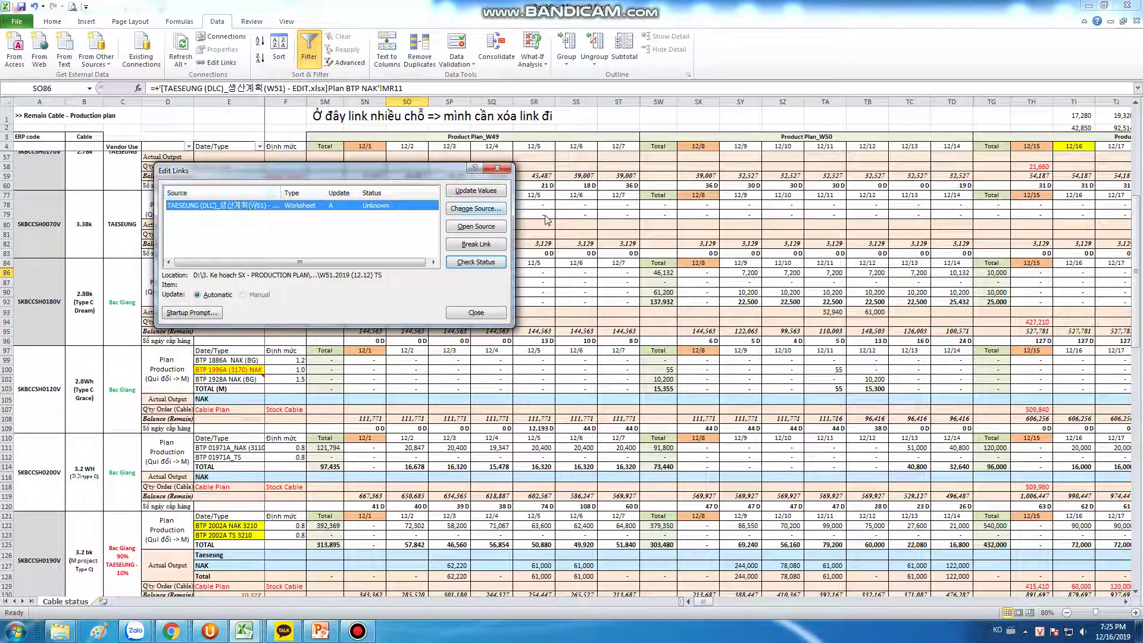
left_click(497, 245)
left_click(535, 350)
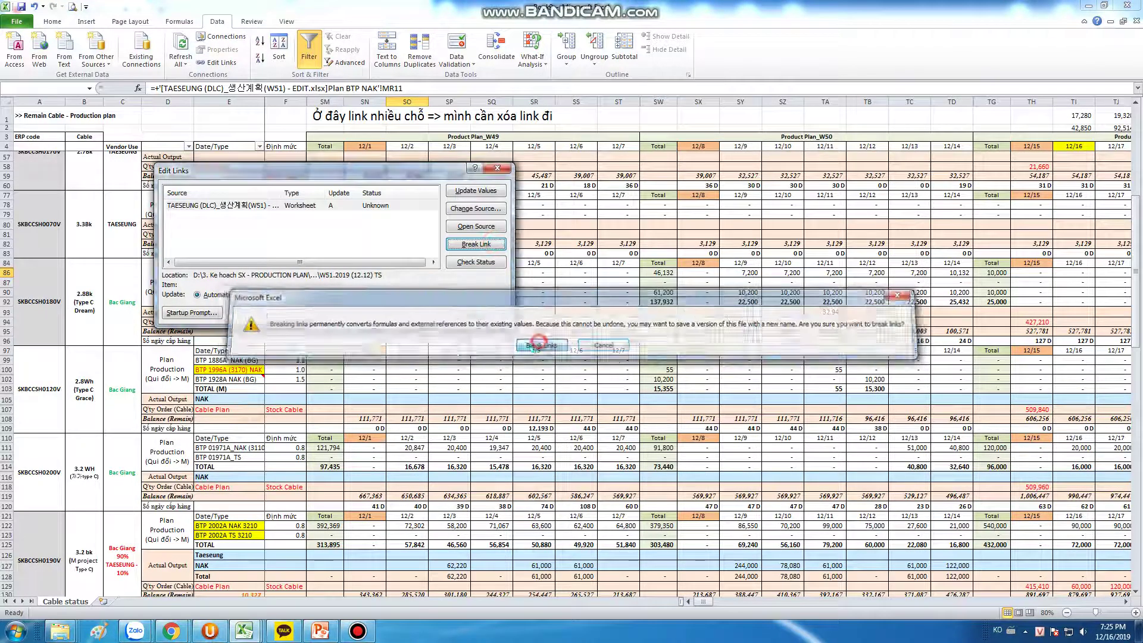
left_click(478, 312)
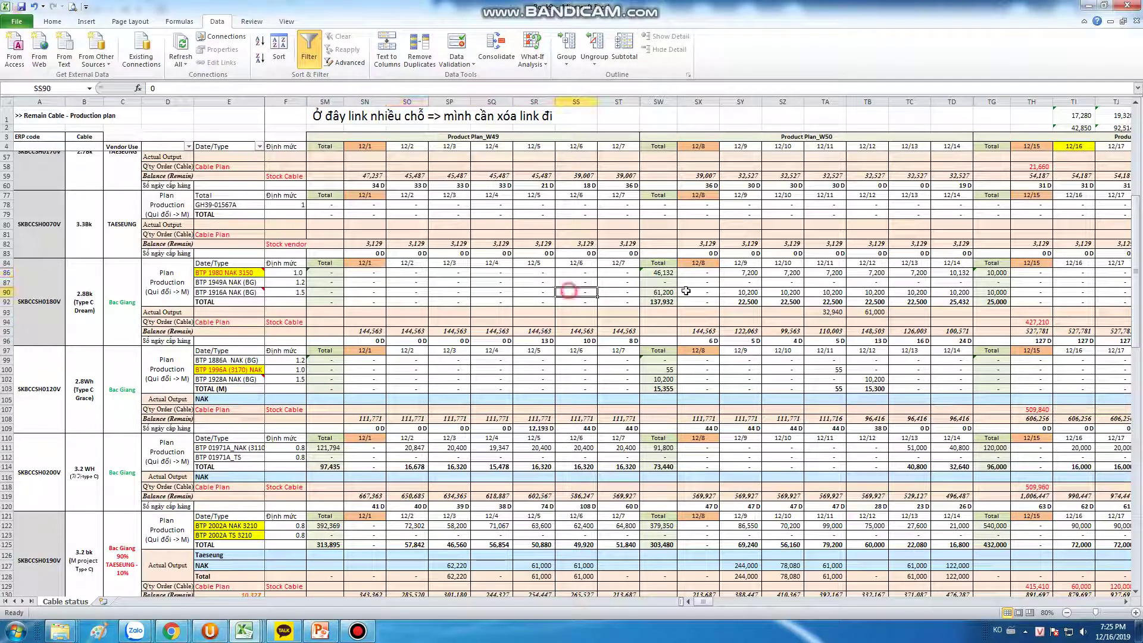
Step: Check the production plan cells around rows 86 to 92 for any remaining external references
left_click(851, 292)
left_click(485, 320)
left_click(451, 303)
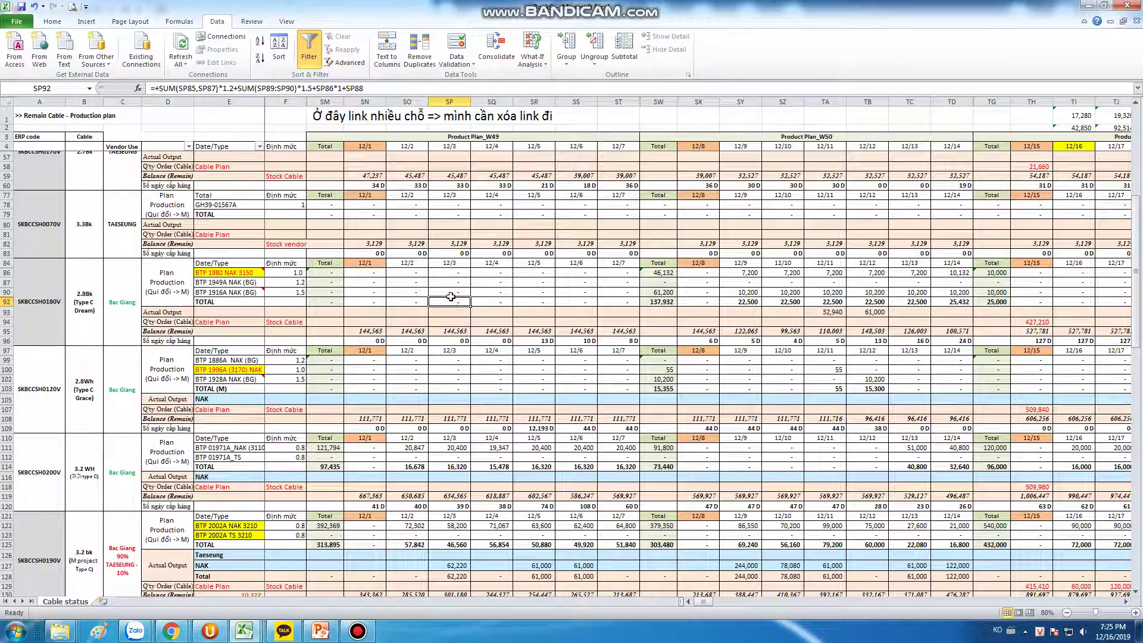
left_click(451, 293)
left_click(448, 273)
Step: Replace the note in cell SM1 with "Ok đã ngon, giờ save rồi send như thưởng thôi :))"
left_click(331, 117)
type("Ok")
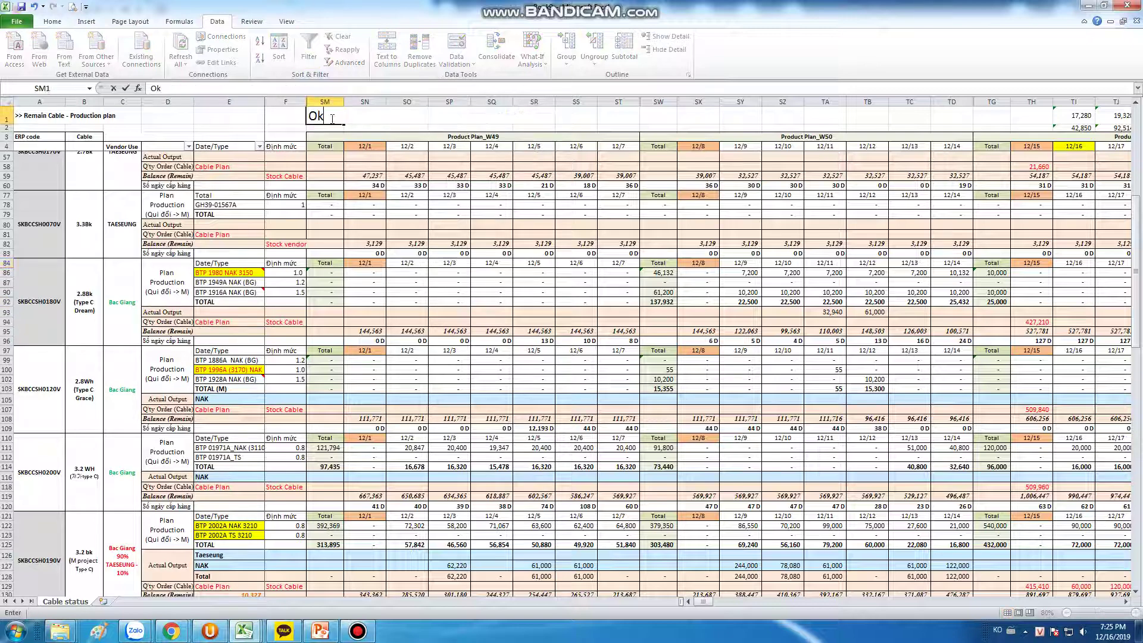
type(" đã ngon, ")
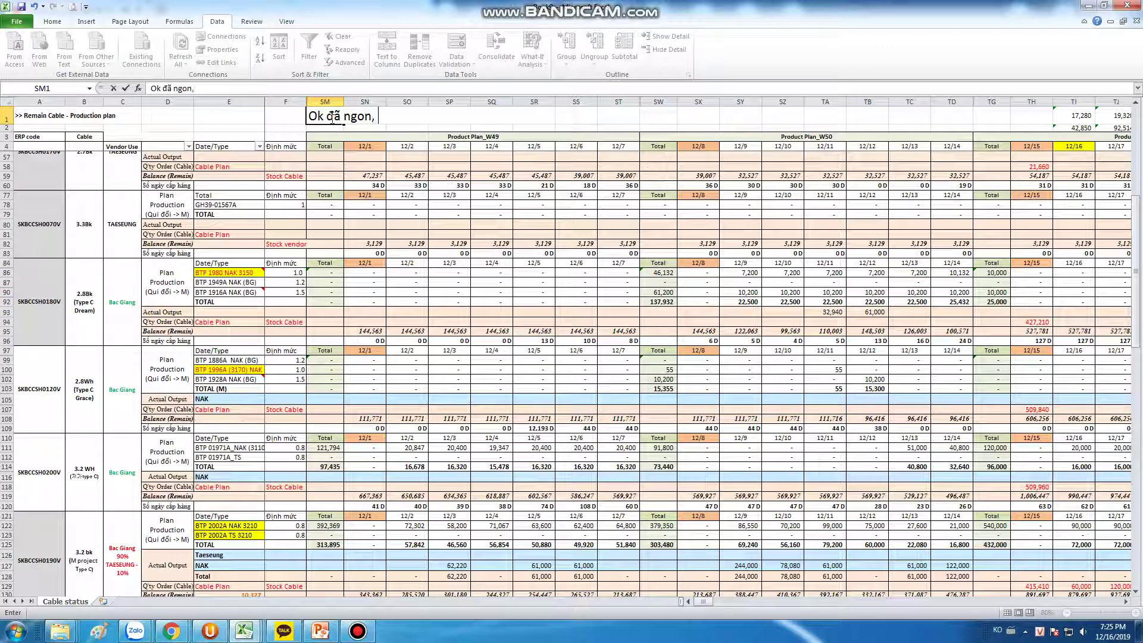
type("giờ save r")
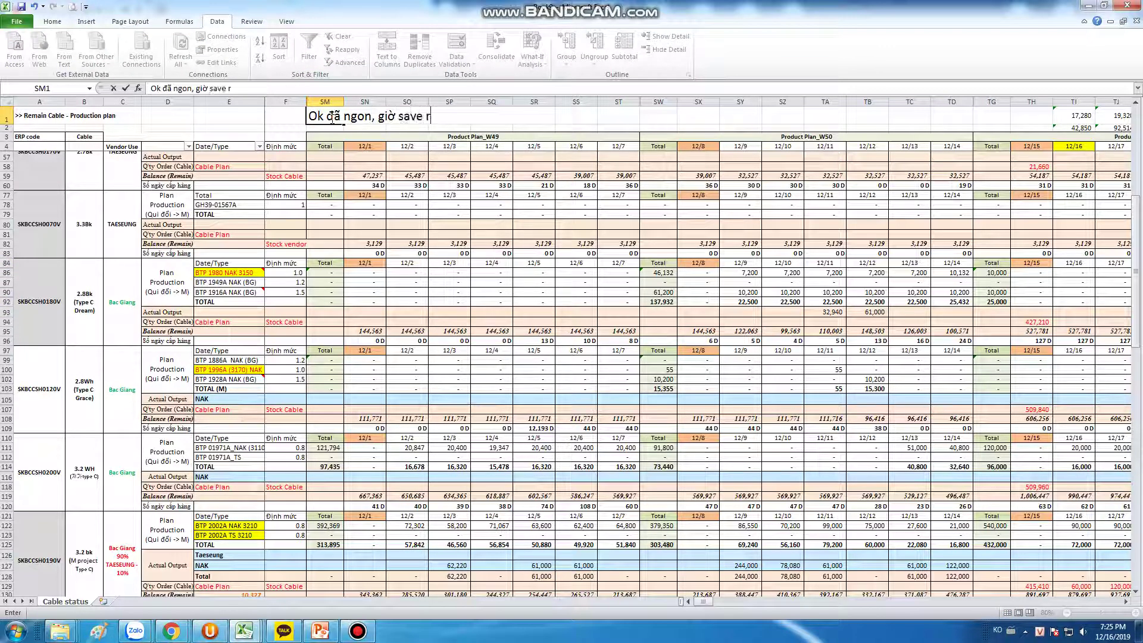
type("ồi send")
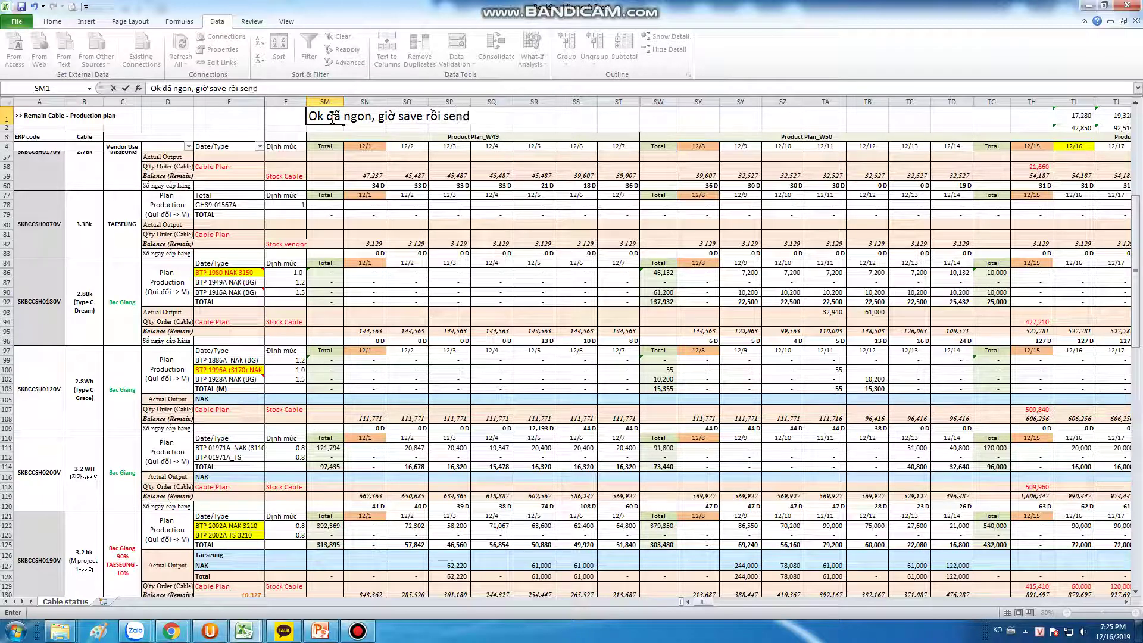
type(" như thưở")
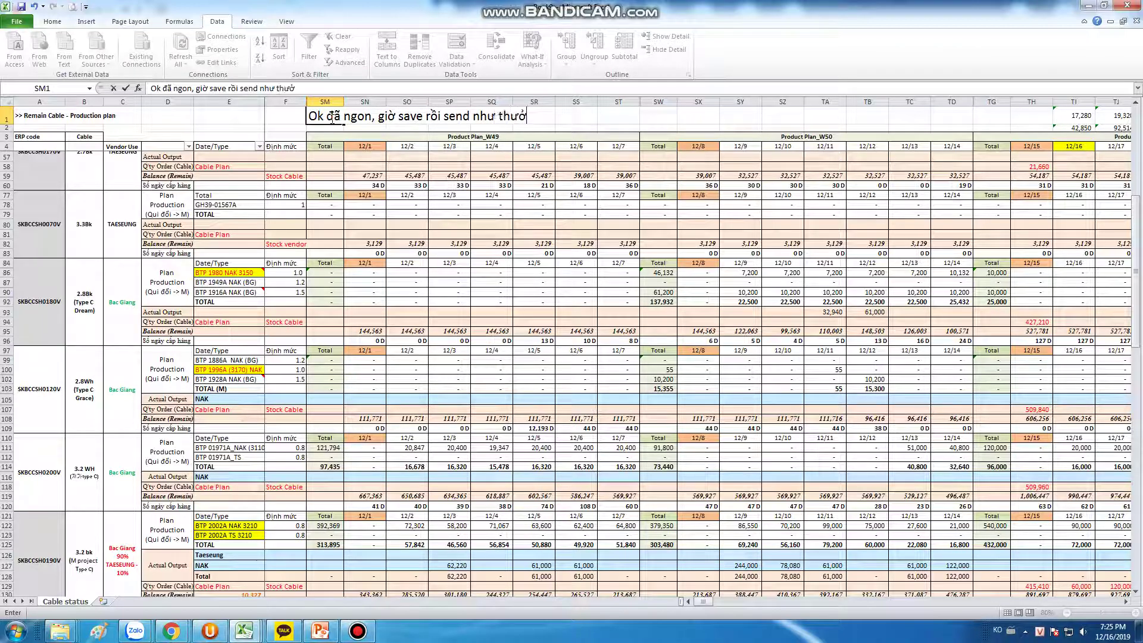
type("ng thôi :))")
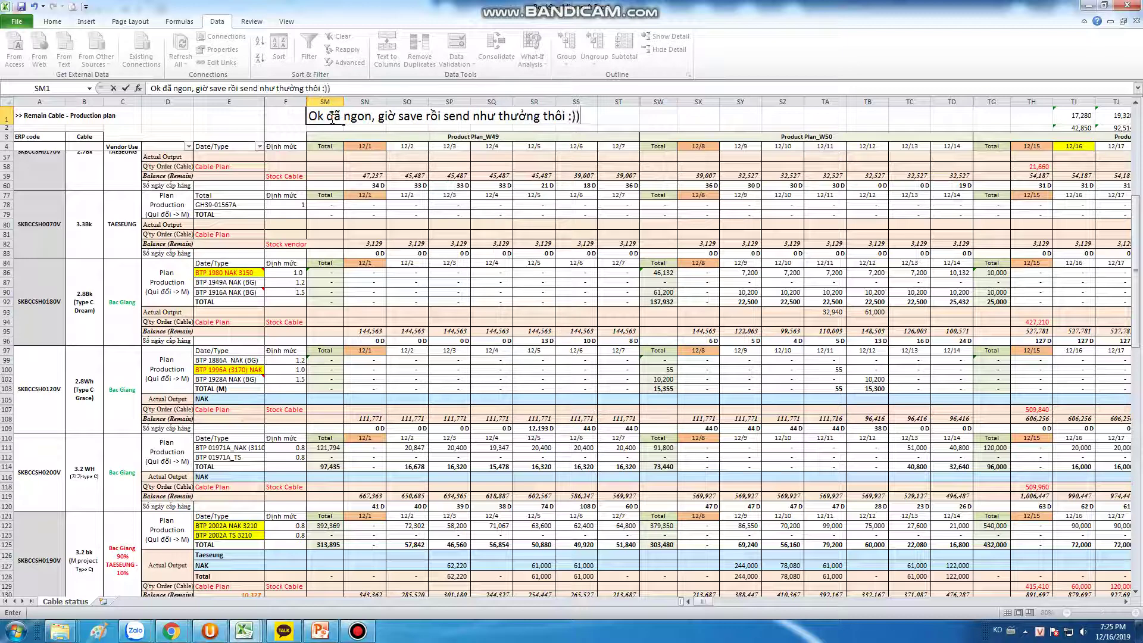
left_click_drag(338, 88, 142, 85)
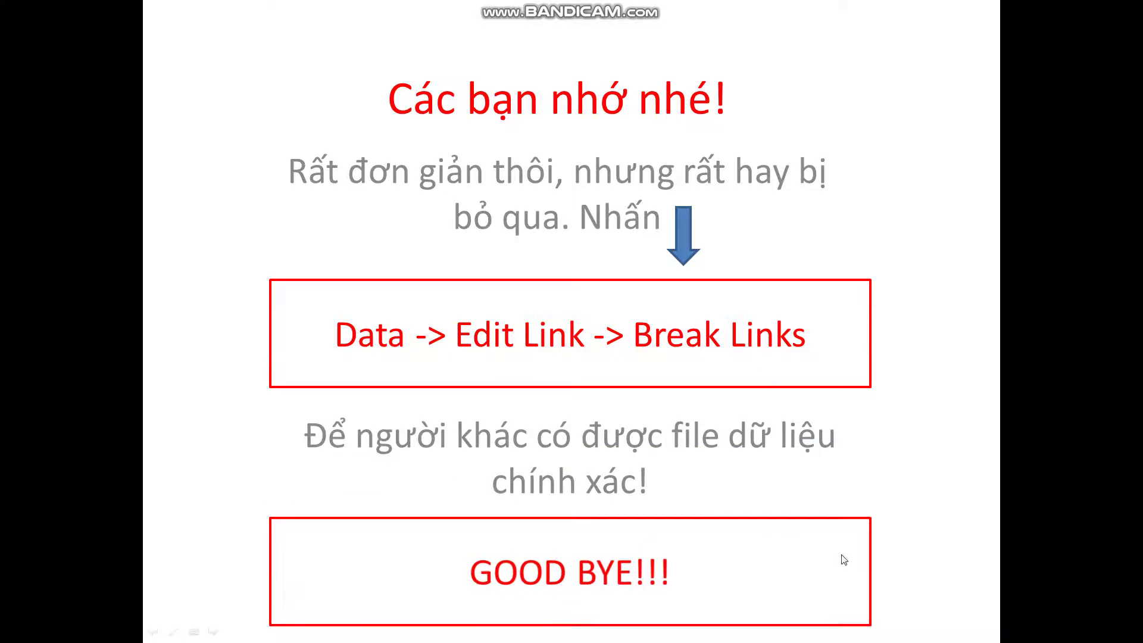
Step: End the PowerPoint slide show and switch to the Bandicam recorder
key("Escape")
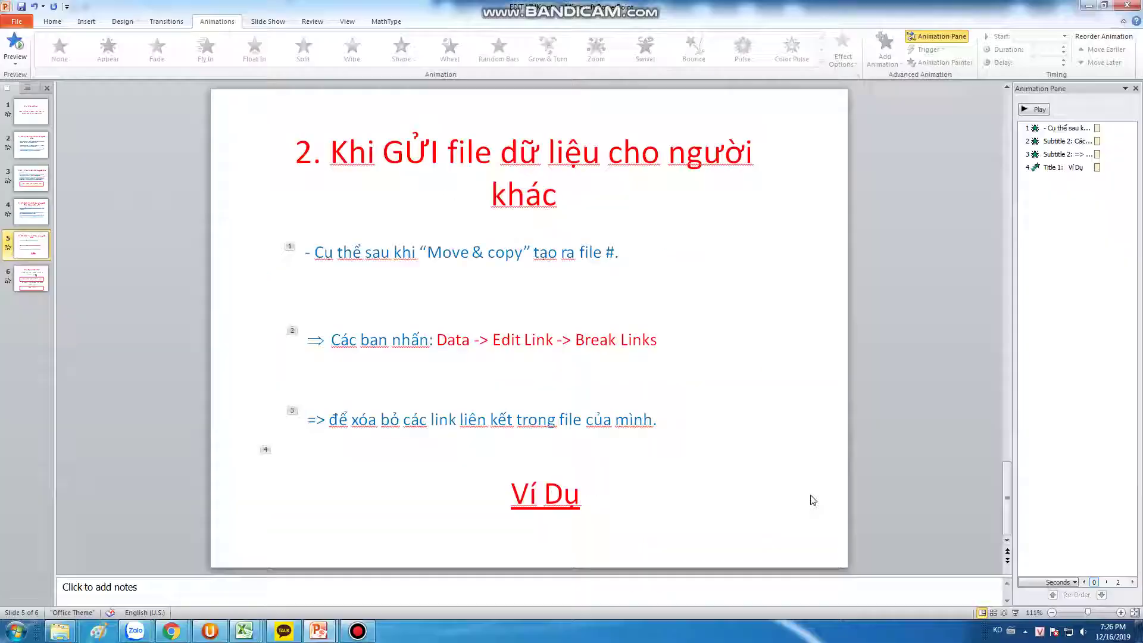
left_click(357, 631)
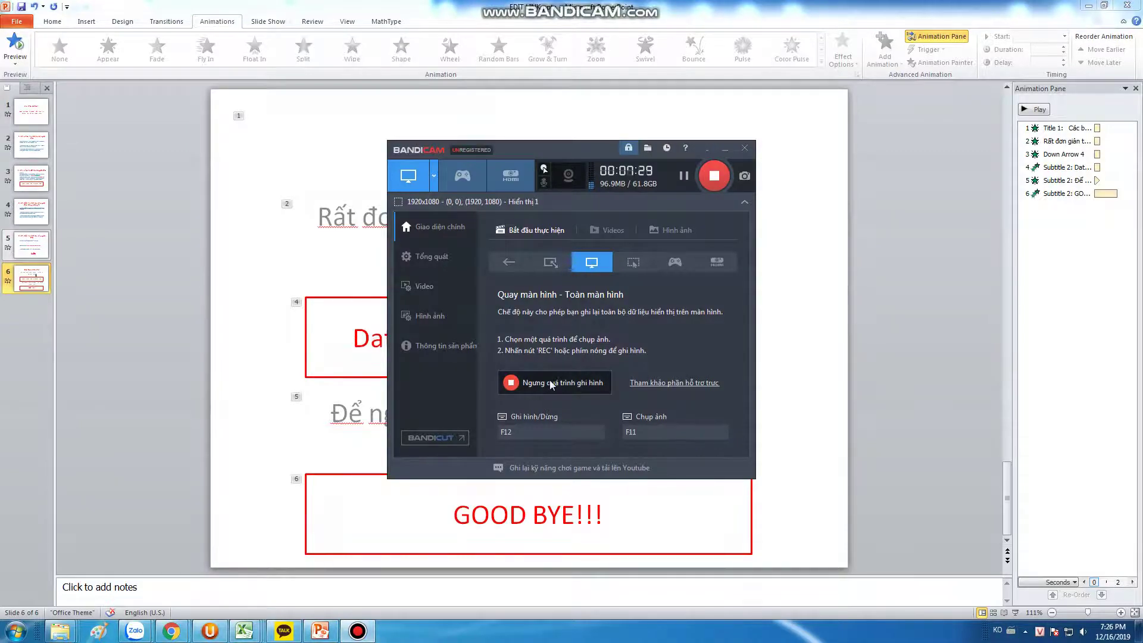